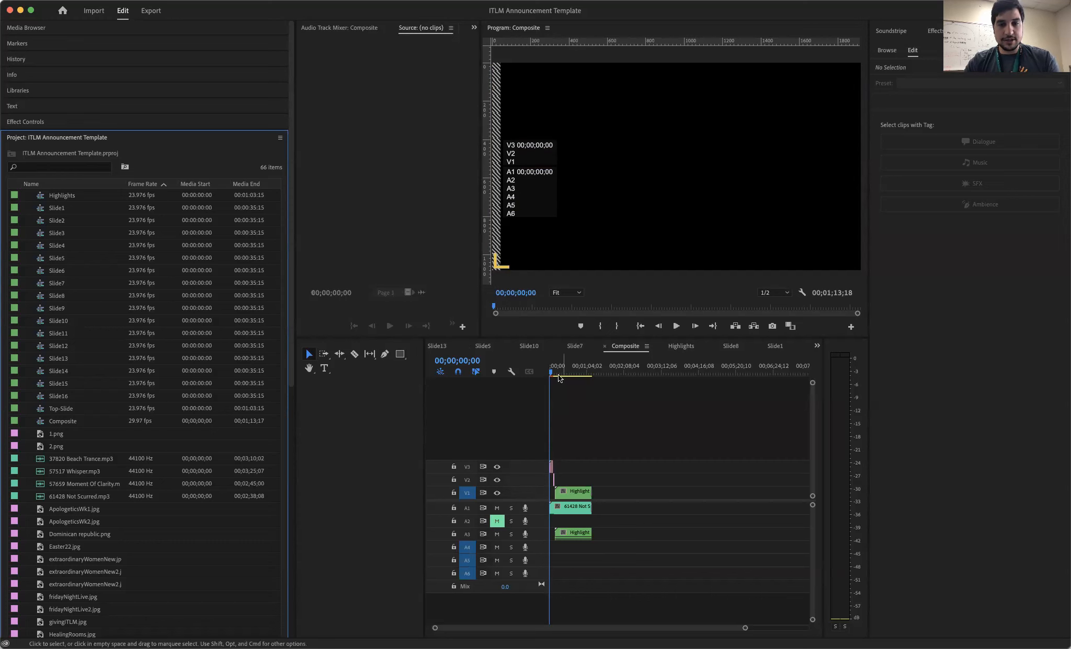
- Mute audio track A1 in the Composite sequence and scrub through its slides to the Partner slide
drag(550, 369, 561, 372)
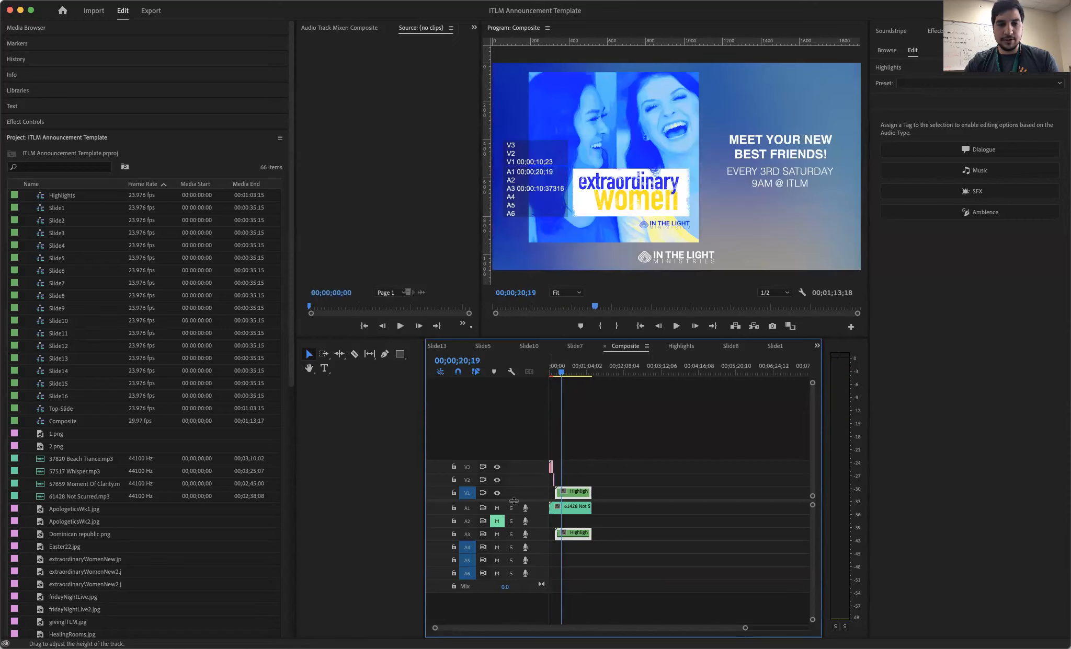
click(497, 534)
click(567, 372)
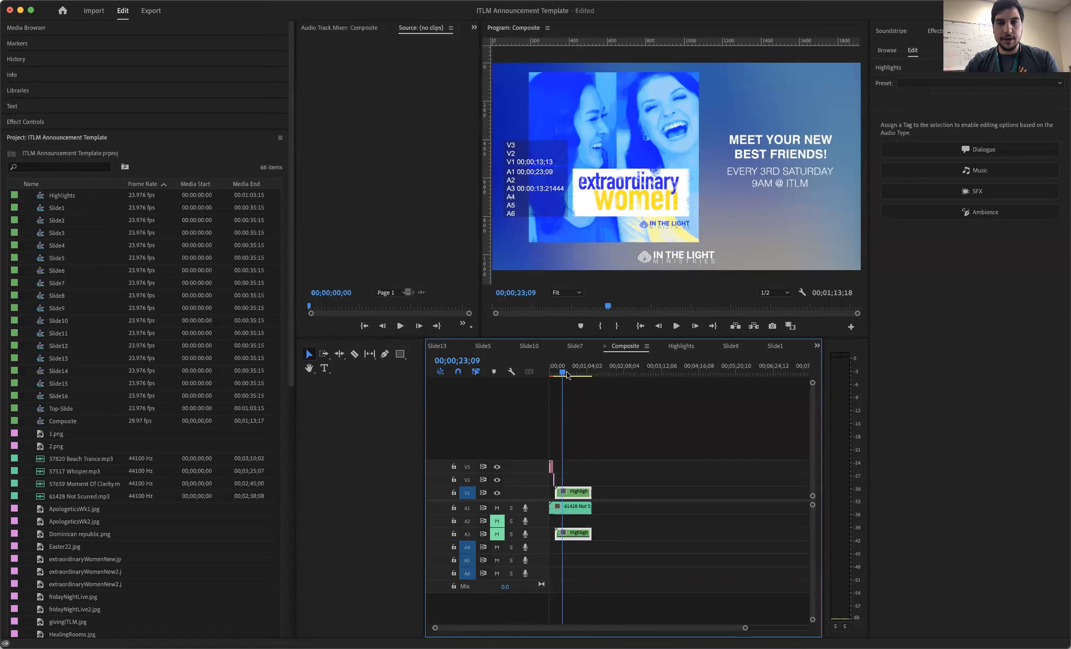
click(566, 372)
click(496, 534)
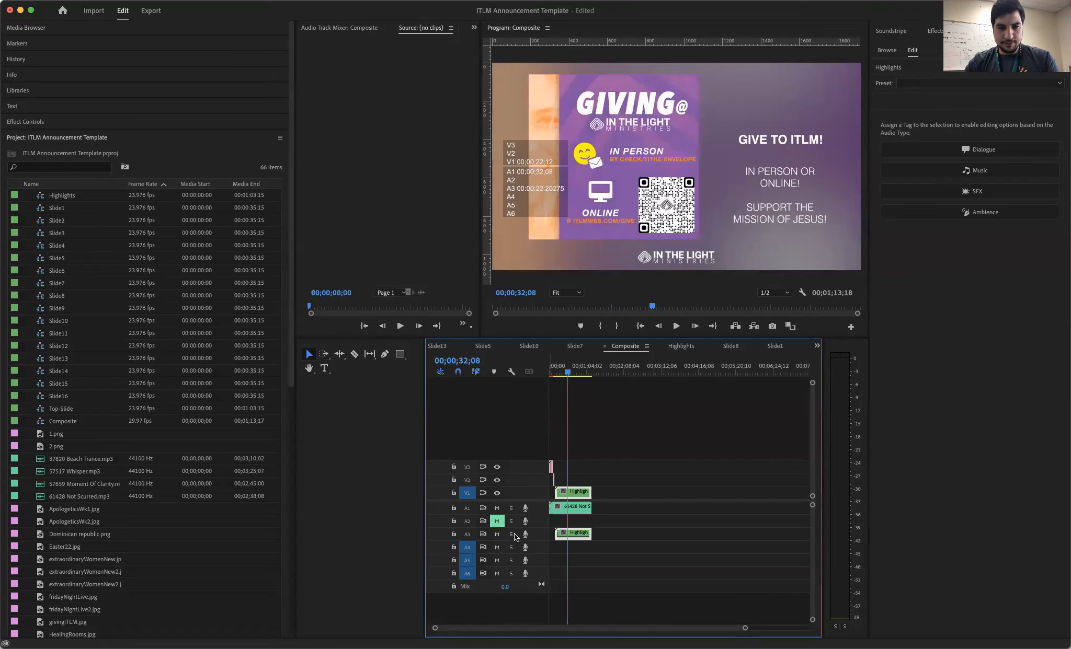
click(497, 508)
mouse_move(572, 373)
mouse_down()
mouse_move(539, 372)
mouse_move(584, 374)
mouse_move(558, 374)
mouse_up()
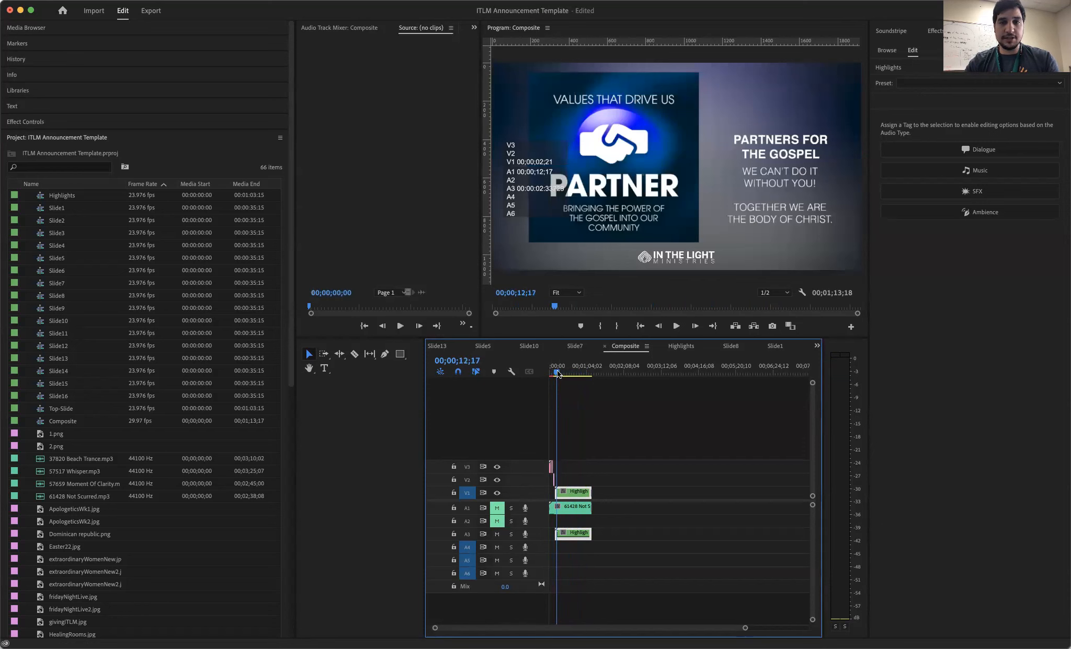
- Open the nested Highlights sequence from its clip on V1 of the Composite timeline
click(566, 479)
key(equal)
key(equal)
key(equal)
key(equal)
key(equal)
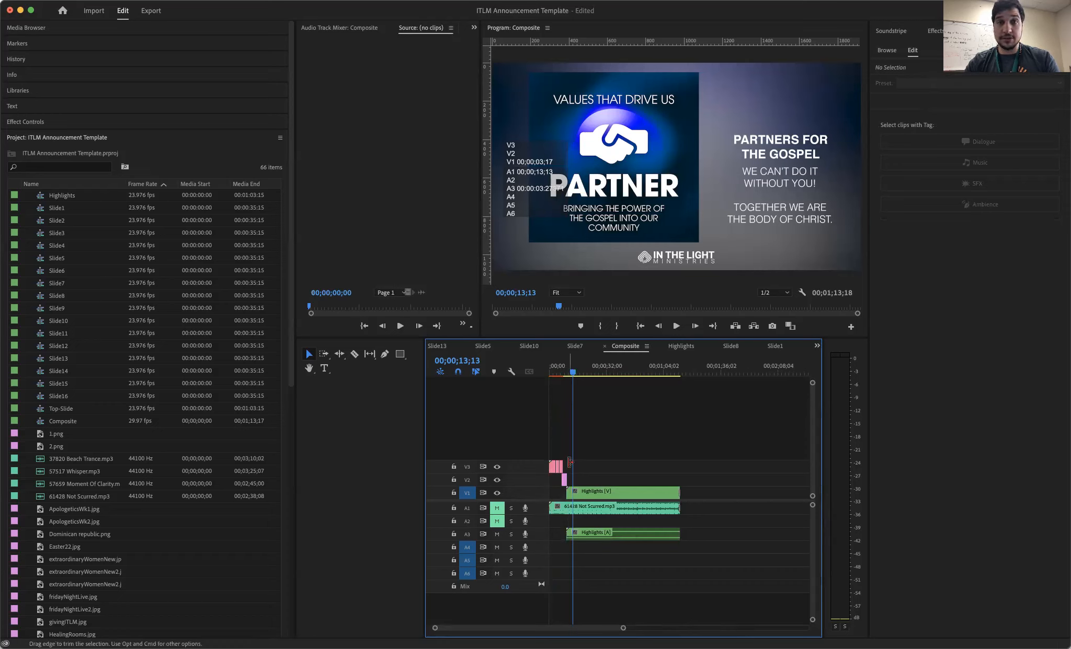
mouse_move(570, 369)
mouse_down()
mouse_move(551, 370)
mouse_move(571, 368)
mouse_up()
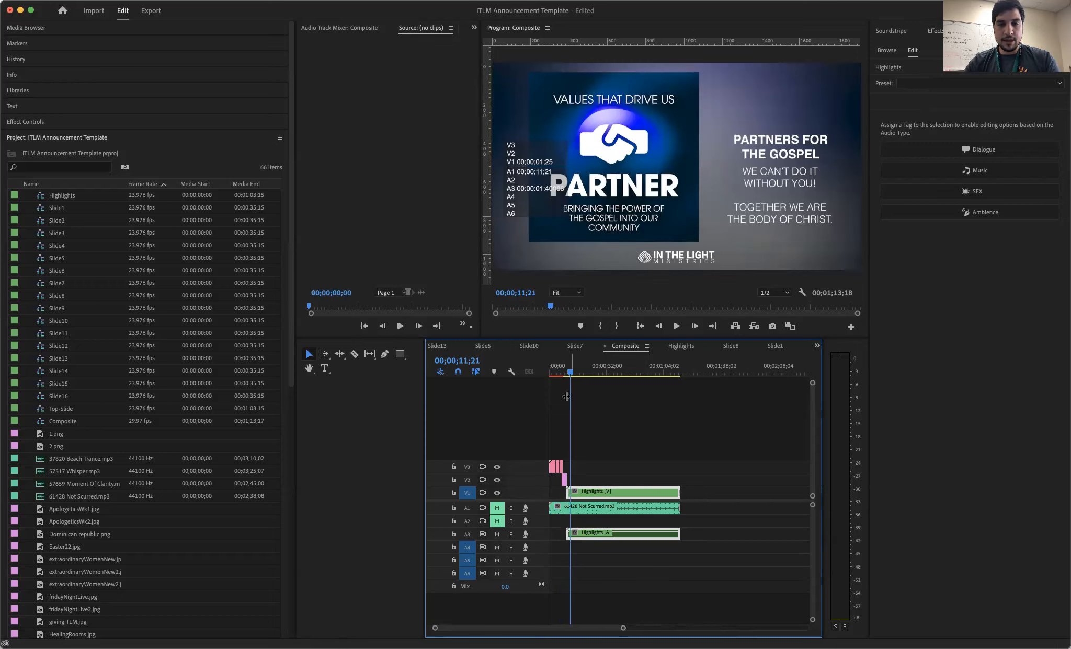
double_click(581, 492)
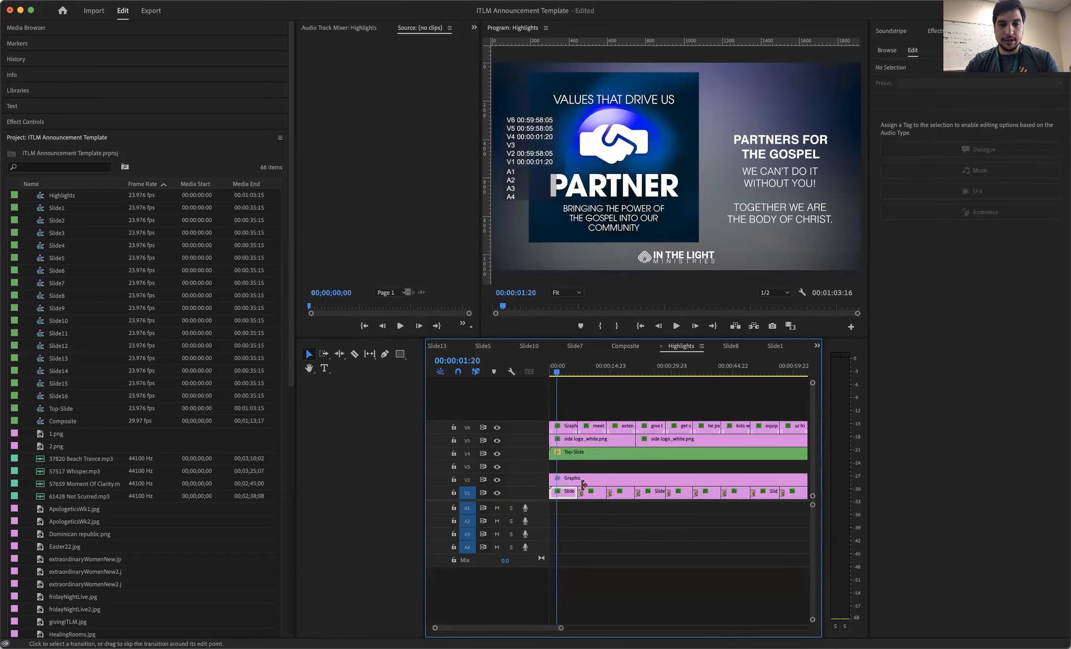
- Open the nested Slide1 sequence from the first clip on V1 of the Highlights timeline
mouse_move(552, 372)
mouse_down()
mouse_move(666, 377)
mouse_move(557, 371)
mouse_up()
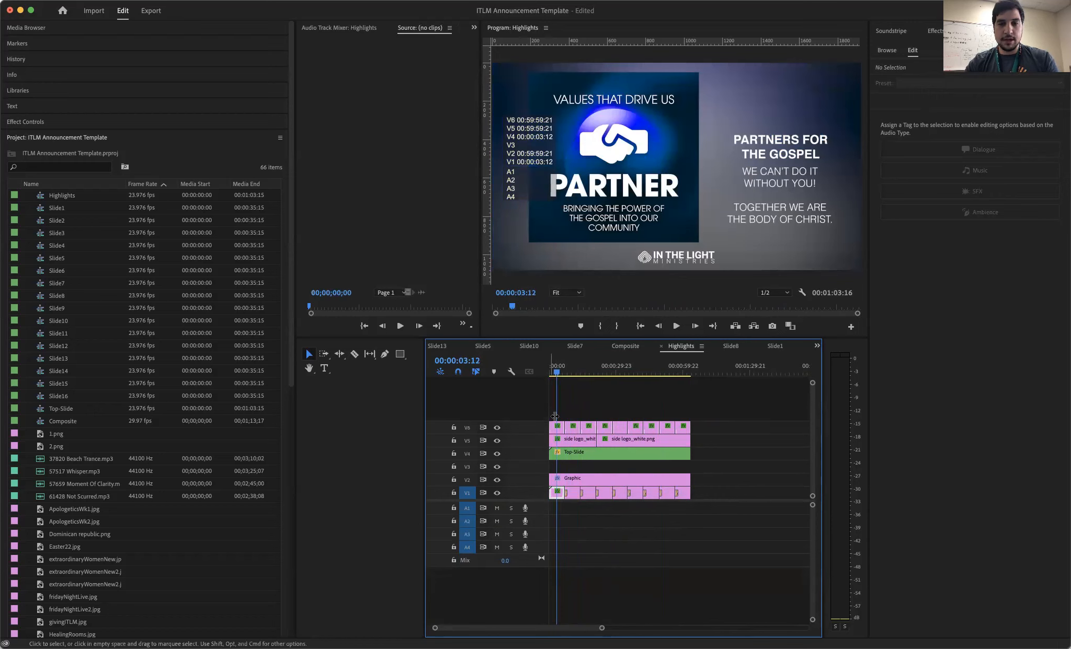
key(equal)
key(equal)
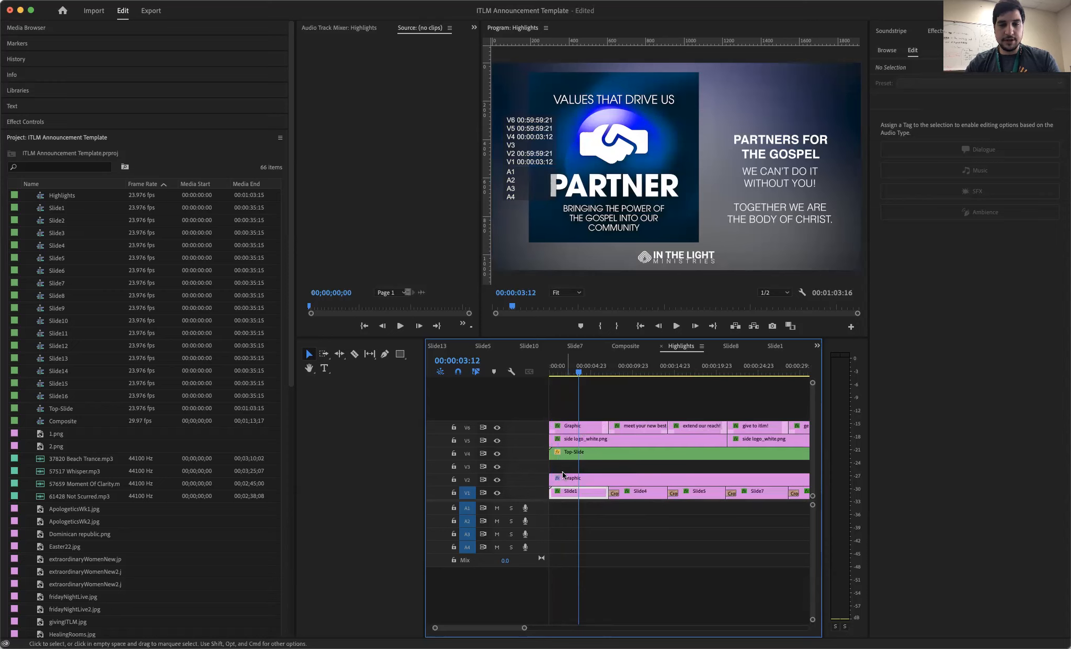
double_click(580, 494)
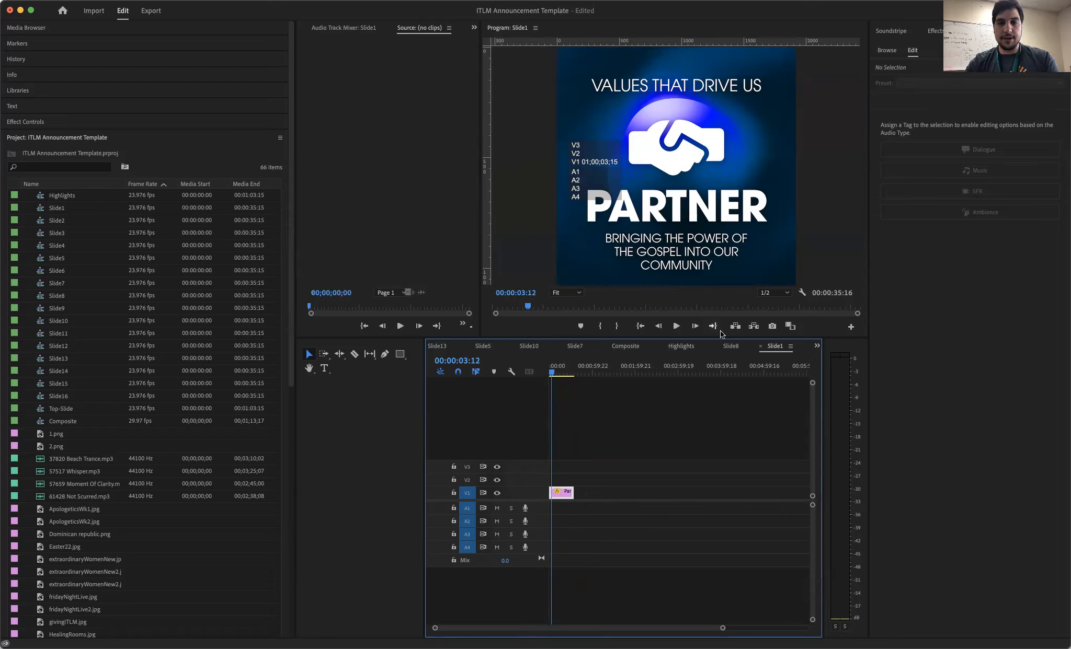
- Check the V6 text track in Highlights by toggling its visibility off and on, and reopen the Slide1 sequence
click(681, 347)
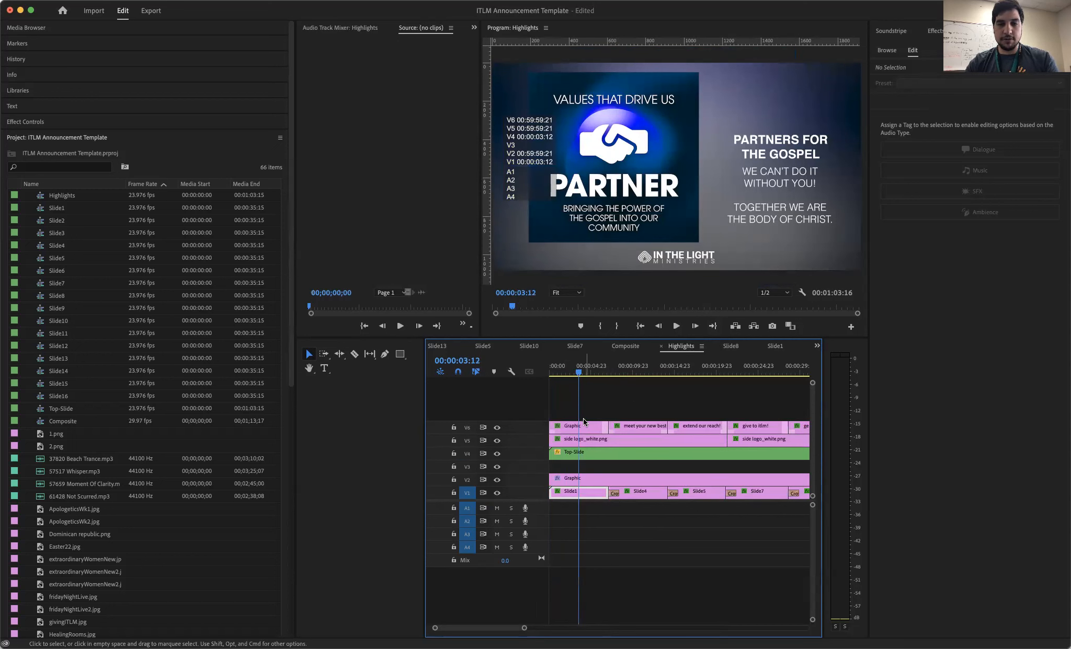
click(498, 428)
click(498, 428)
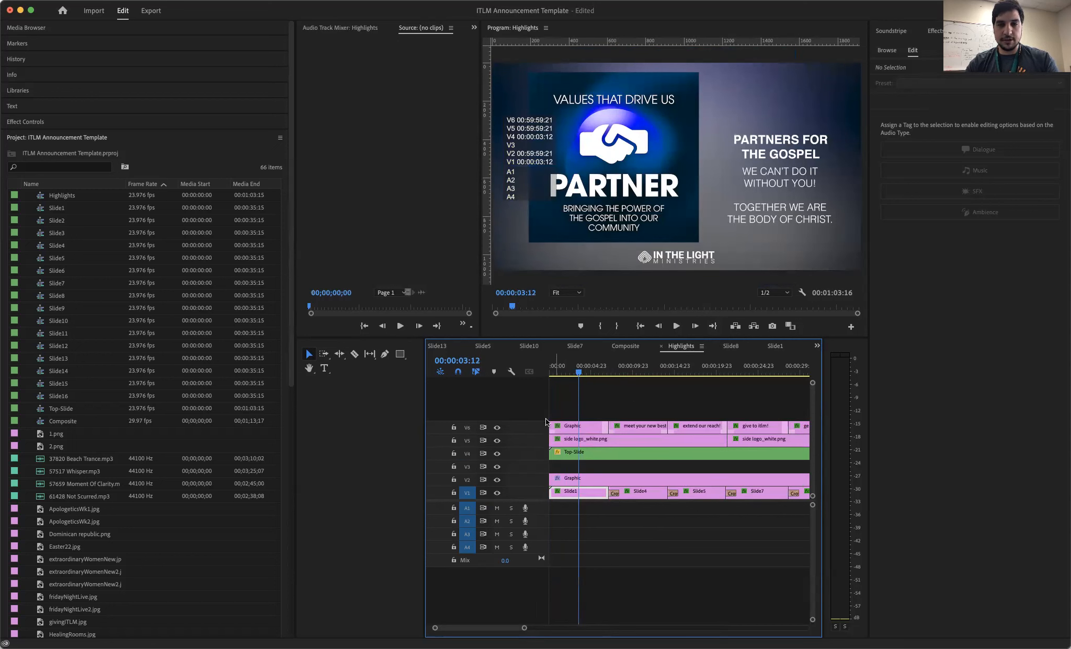
double_click(581, 494)
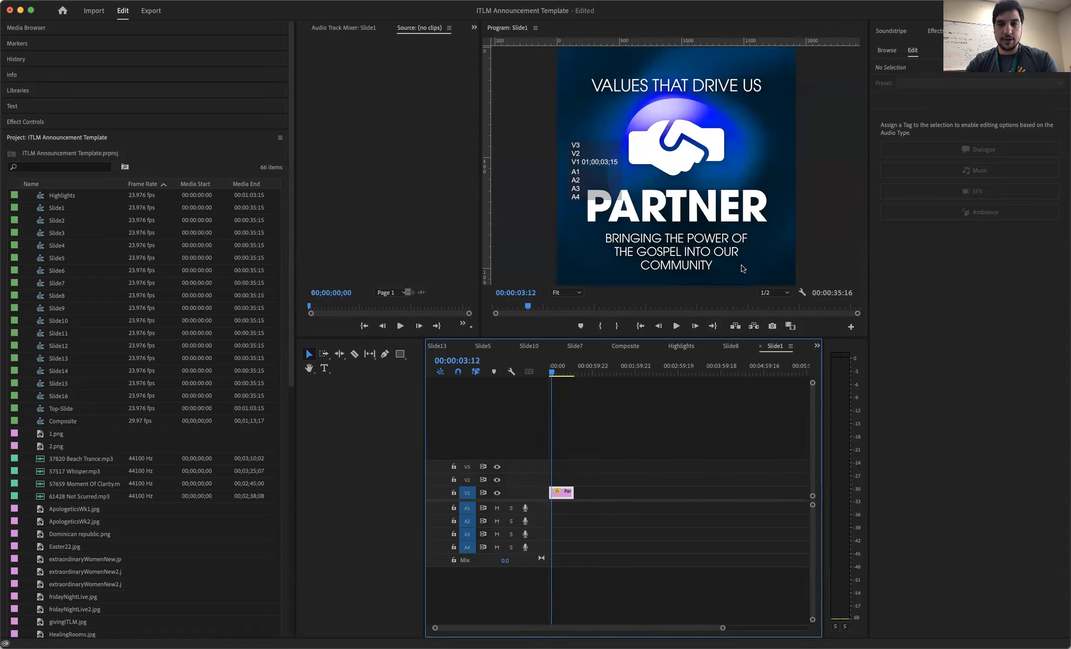
- Import Stronger Together Series1x1.jpg from the Stronger Together folder into the project
scroll(650, 179, down, 1)
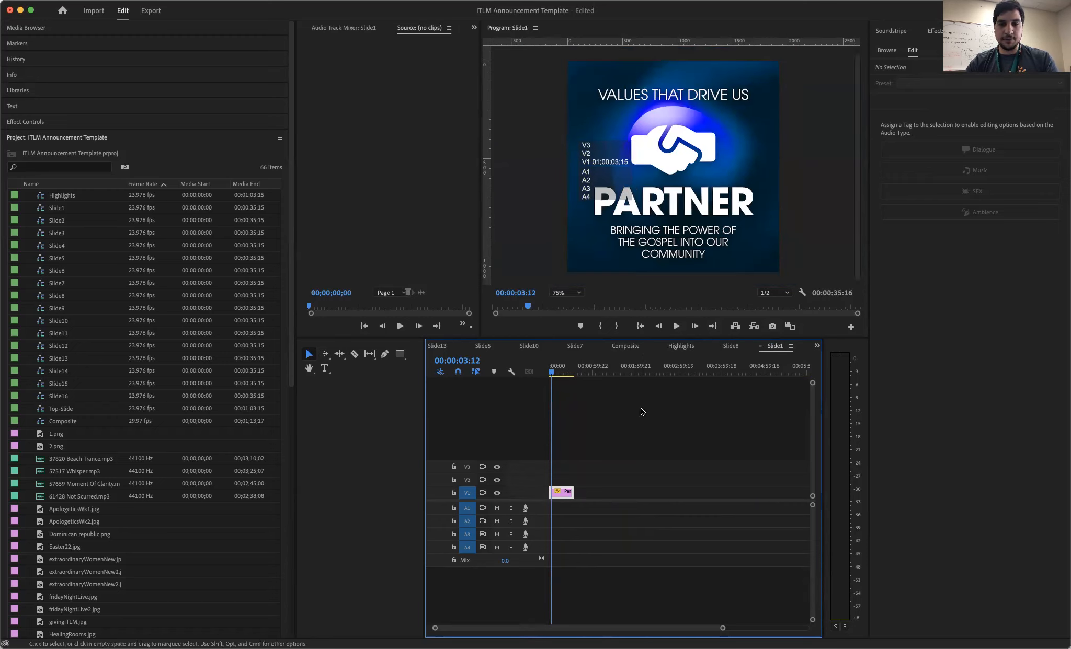
click(563, 497)
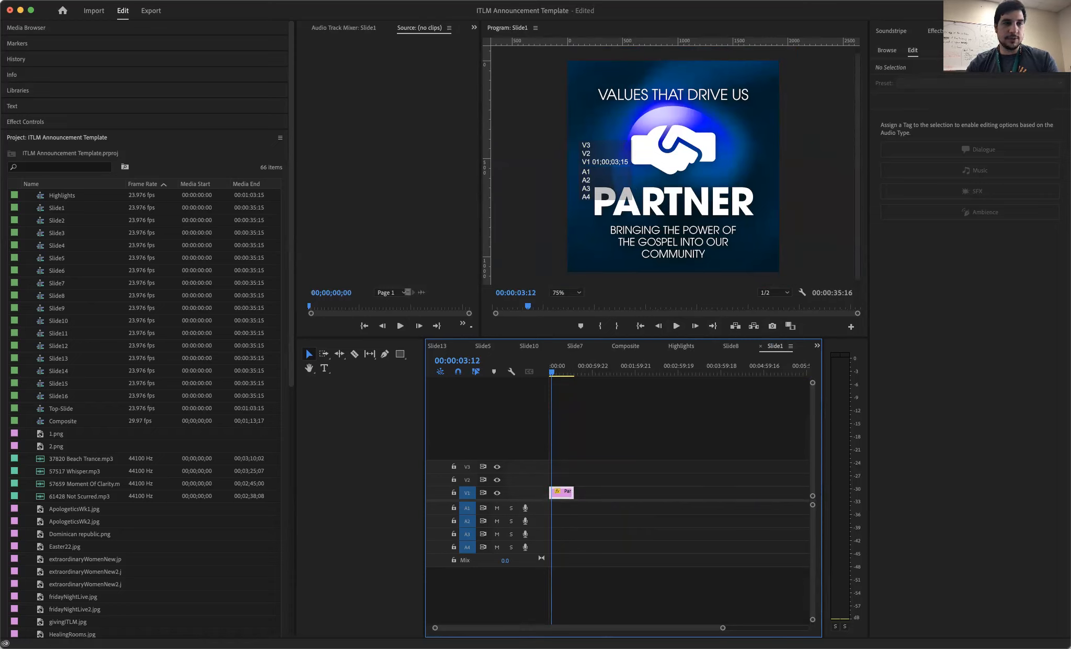
click(86, 0)
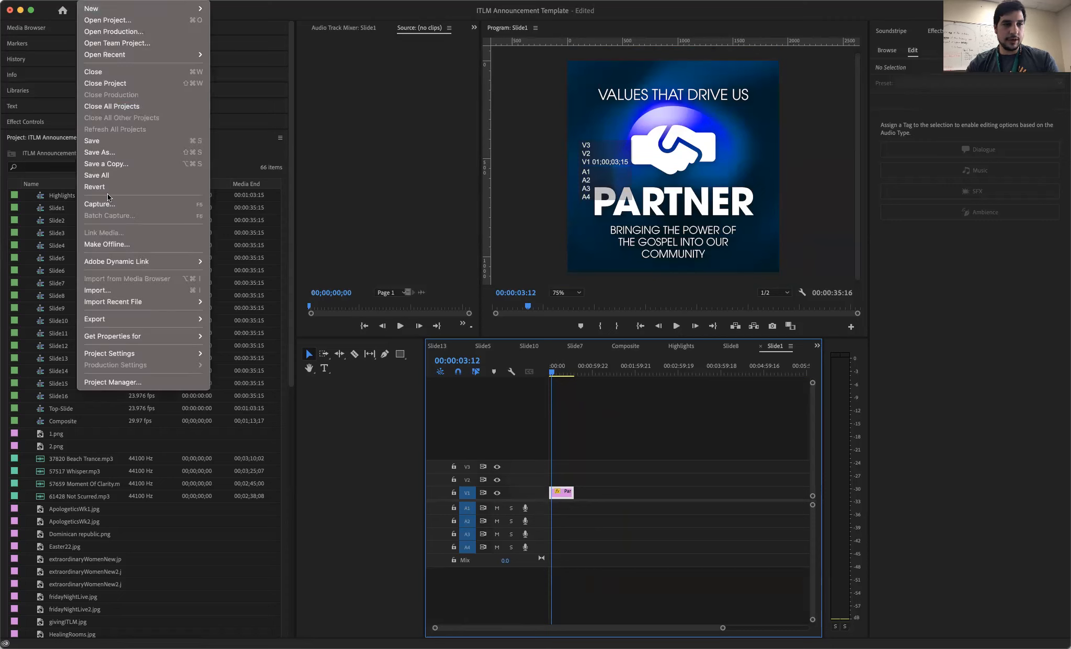
click(114, 290)
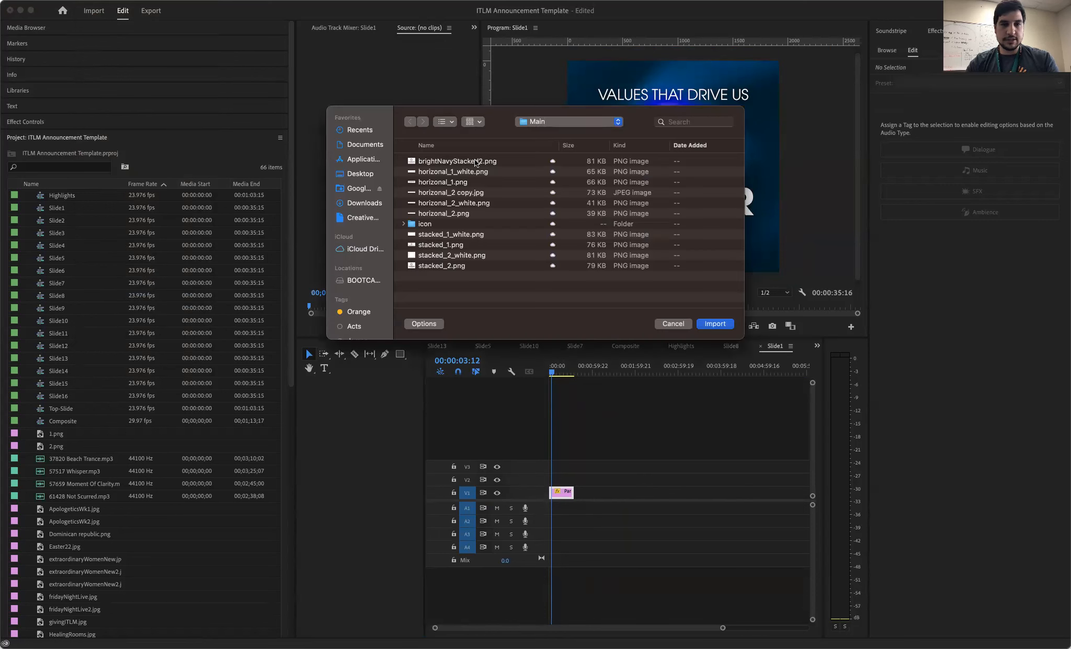
click(547, 218)
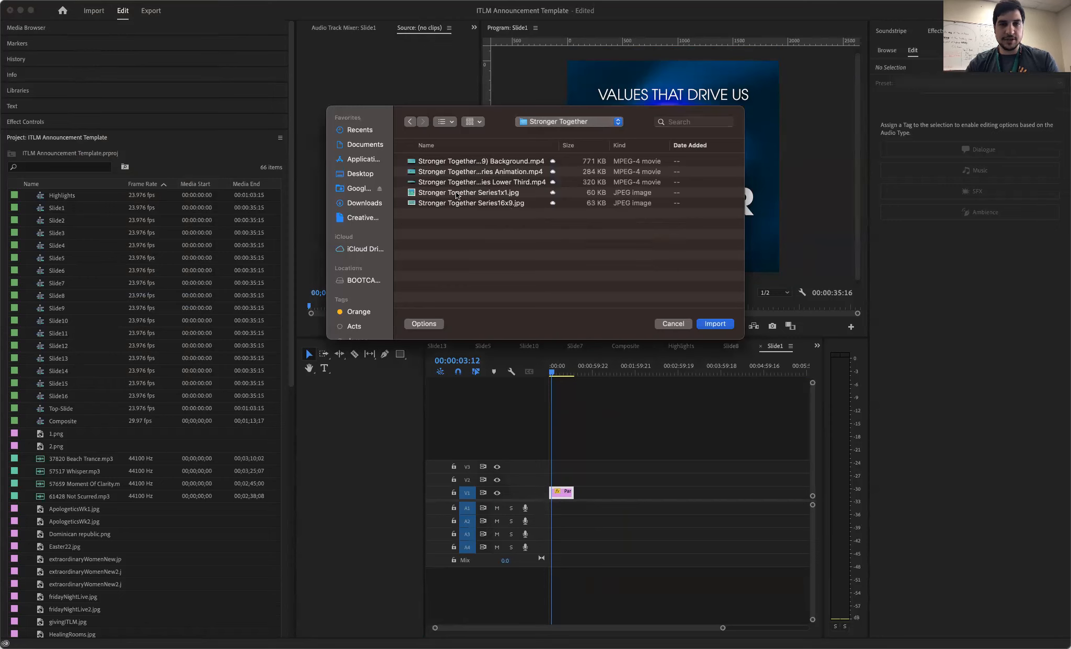
click(454, 190)
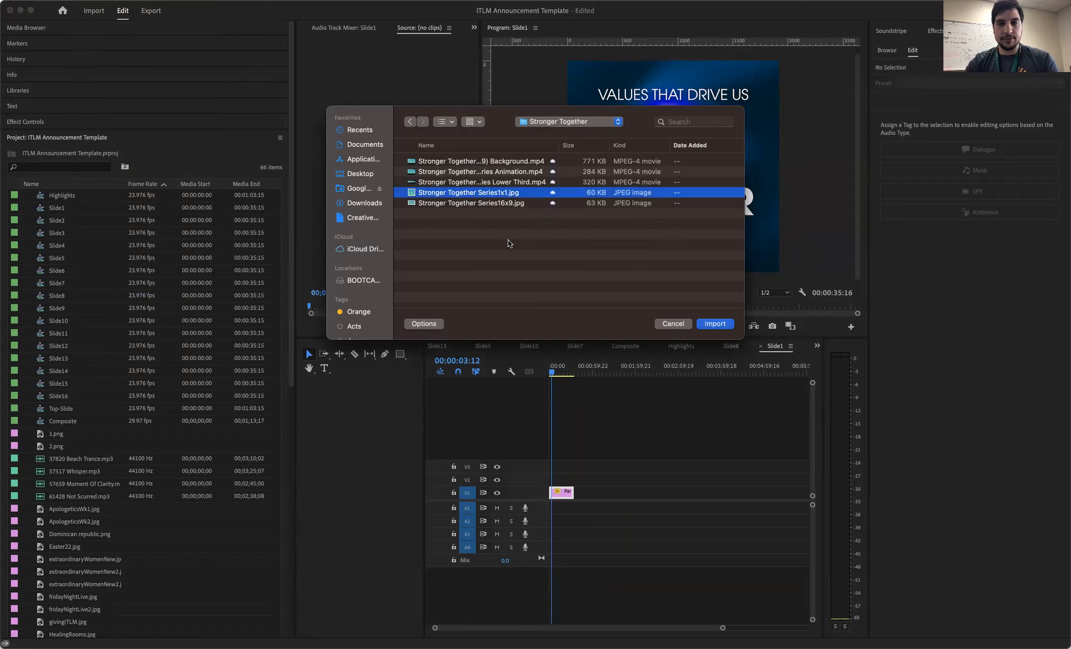
key(Return)
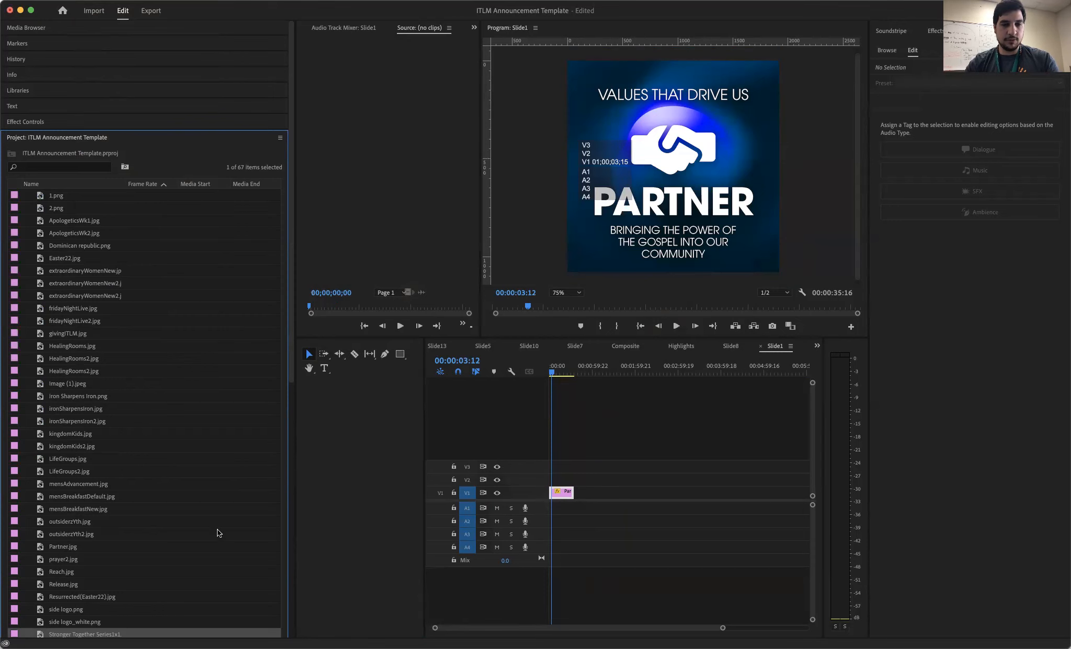
- Replace the Partner image clip in the Slide1 sequence with the Stronger Together Series1x1 image from the bin
scroll(118, 597, down, 5)
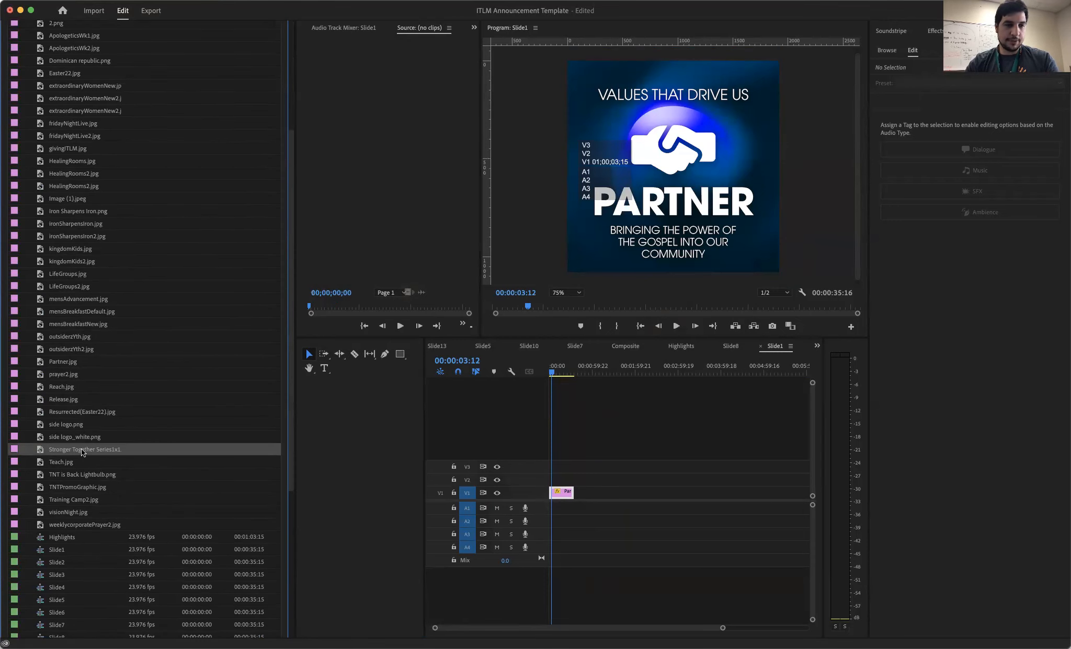
scroll(82, 453, up, 5)
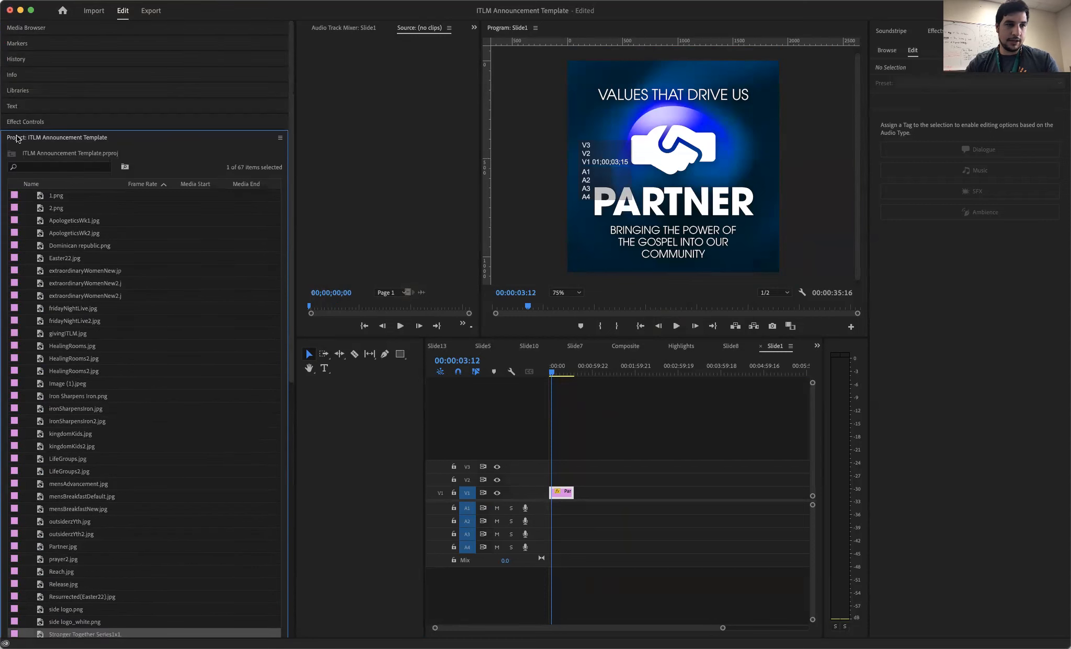
scroll(84, 365, down, 5)
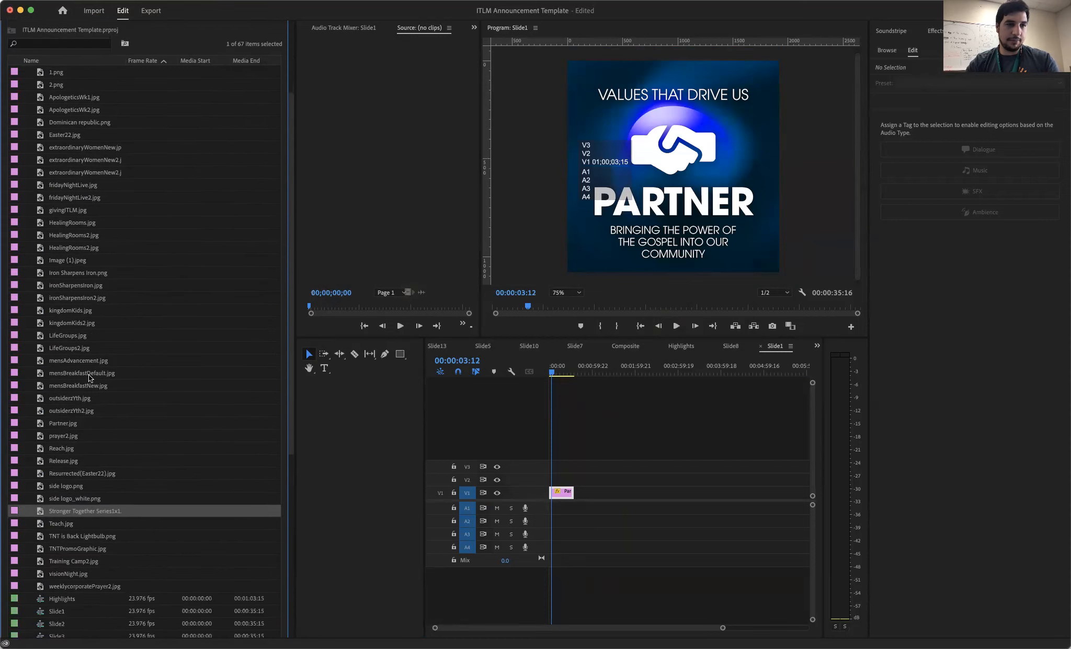
scroll(89, 377, up, 5)
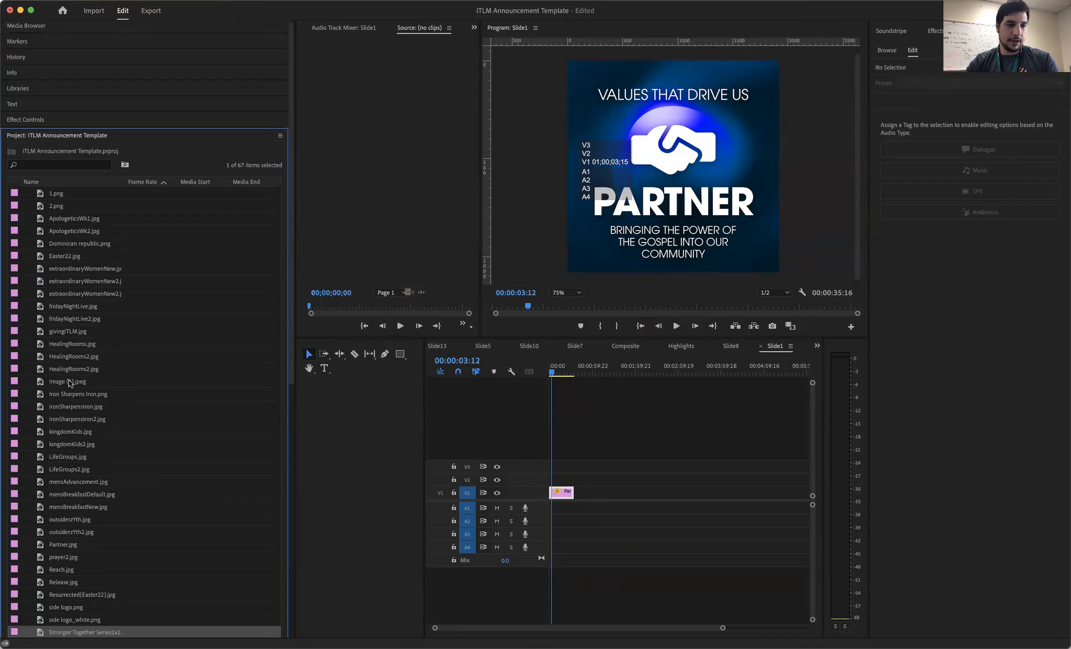
scroll(69, 379, down, 5)
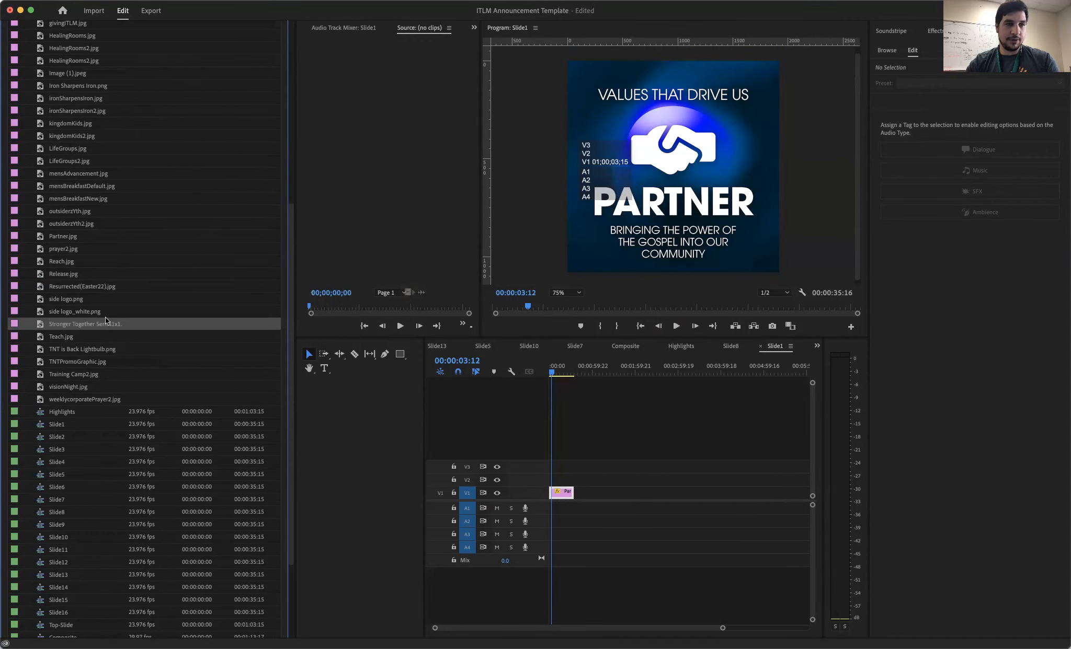
scroll(106, 319, up, 5)
scroll(106, 319, down, 4)
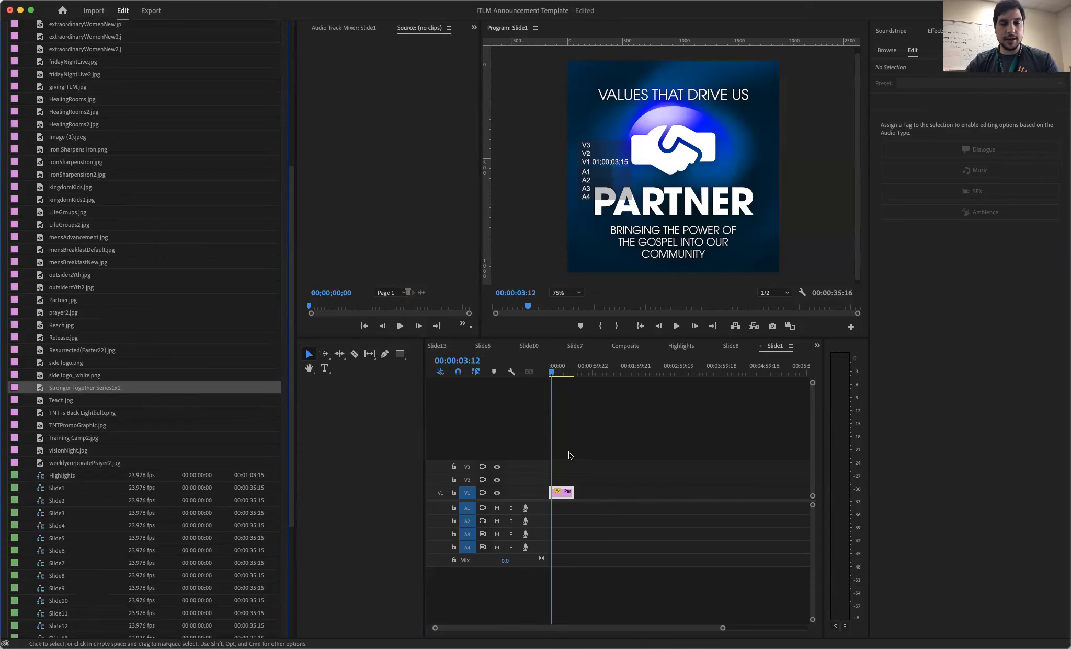
right_click(566, 494)
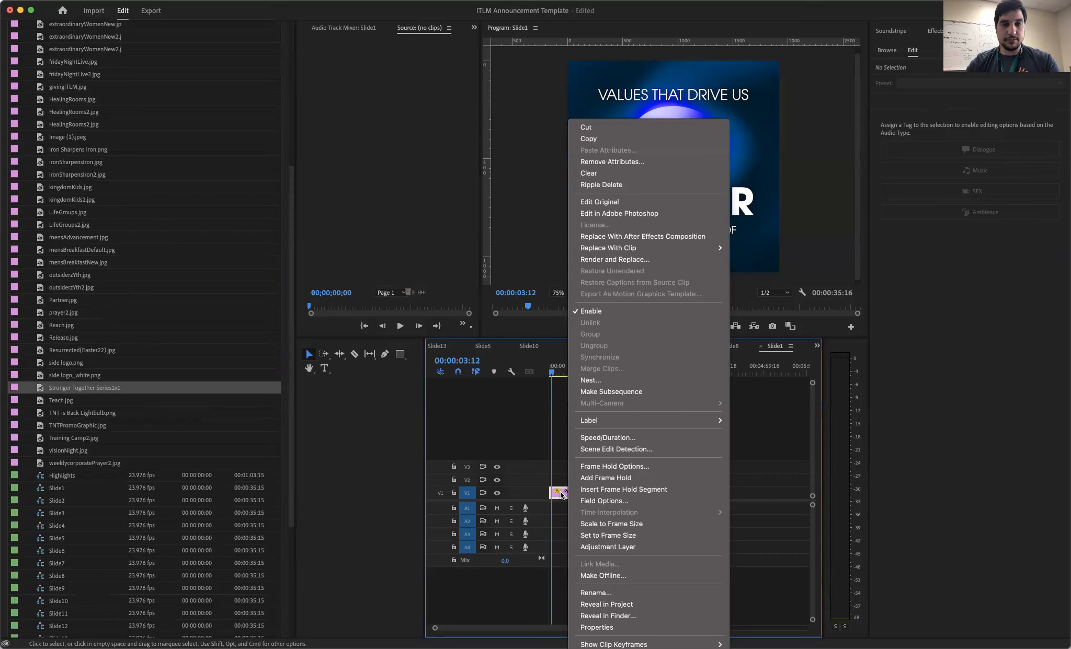
mouse_move(592, 248)
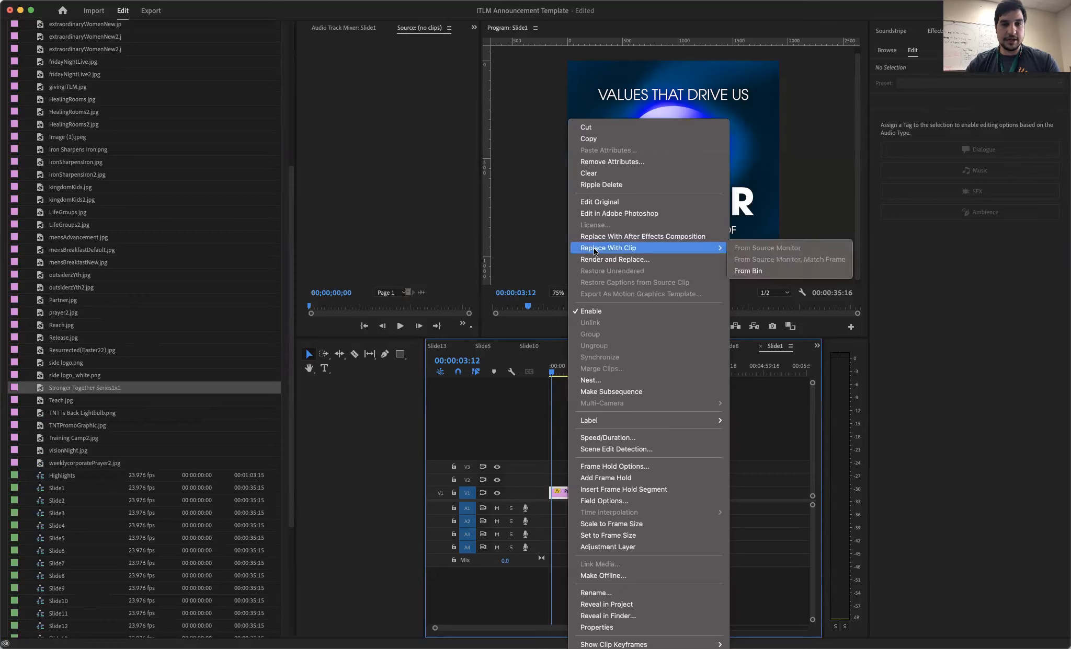
click(748, 271)
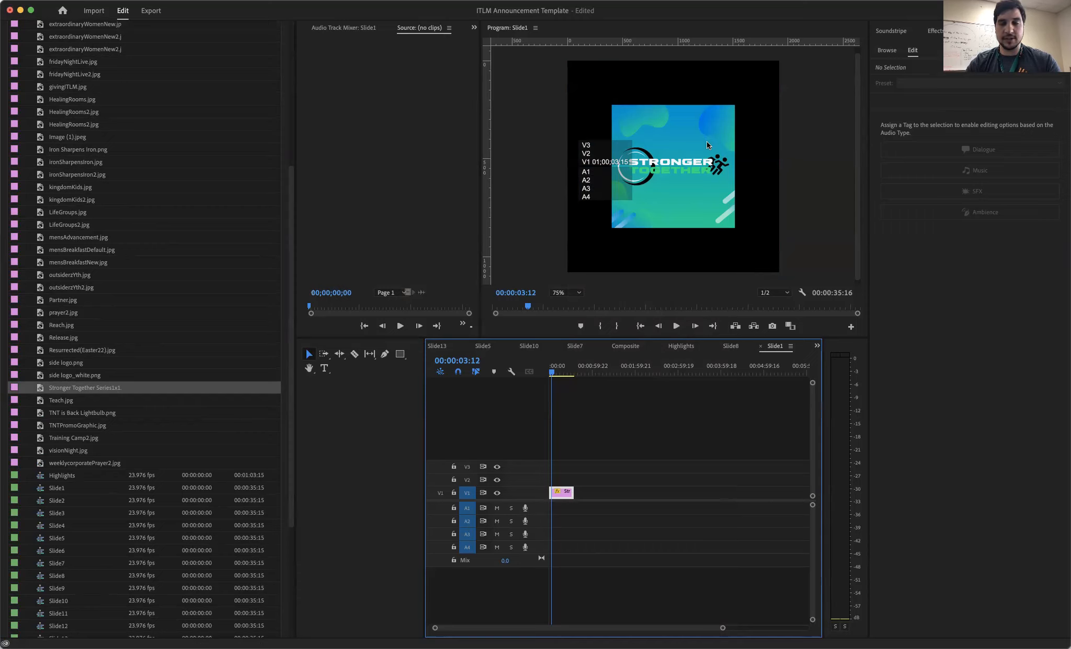
- Scale up the Stronger Together image so it fills the square Slide1 frame
click(686, 142)
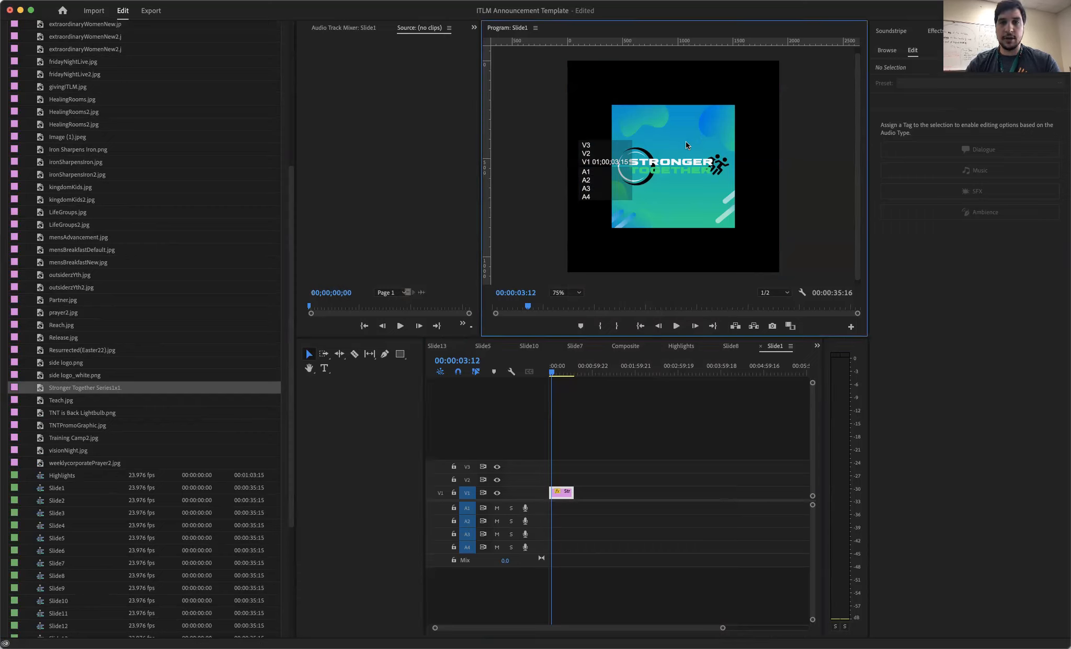
click(686, 144)
drag(734, 105, 798, 57)
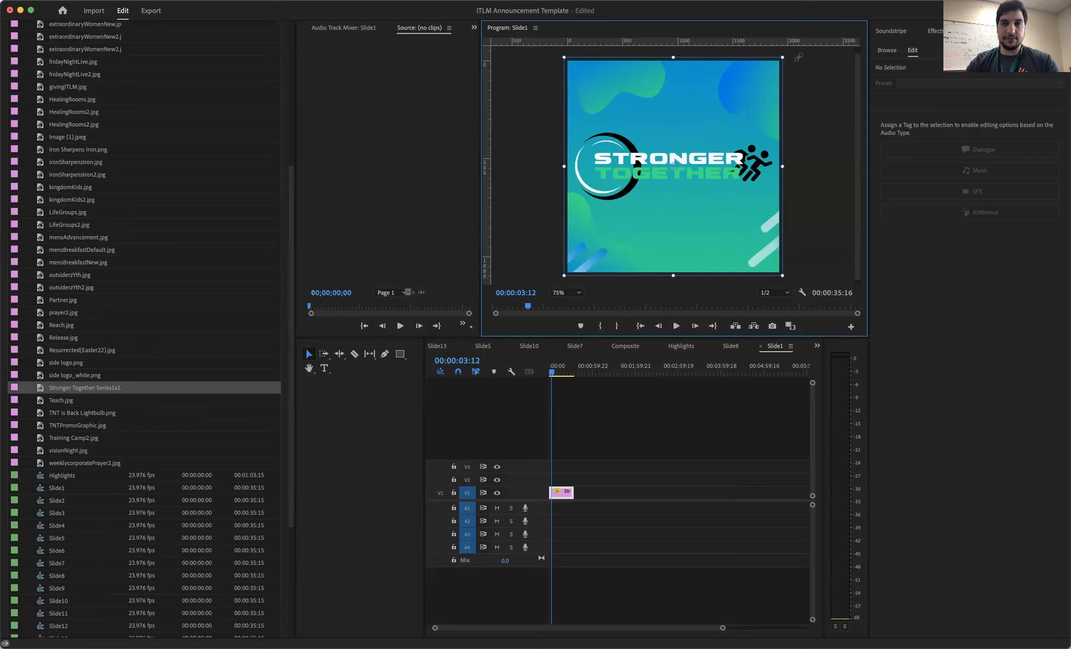
click(806, 92)
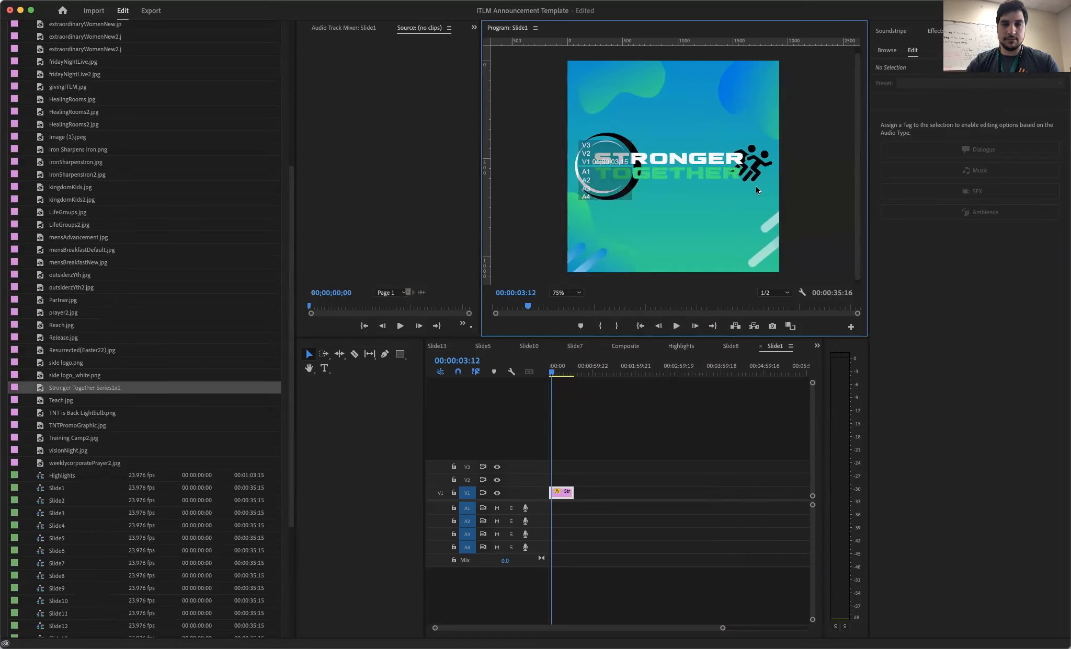
- Return to the Highlights sequence at about 00:00:04:22 and open the "Partners for the Gospel" heading for text editing
click(682, 346)
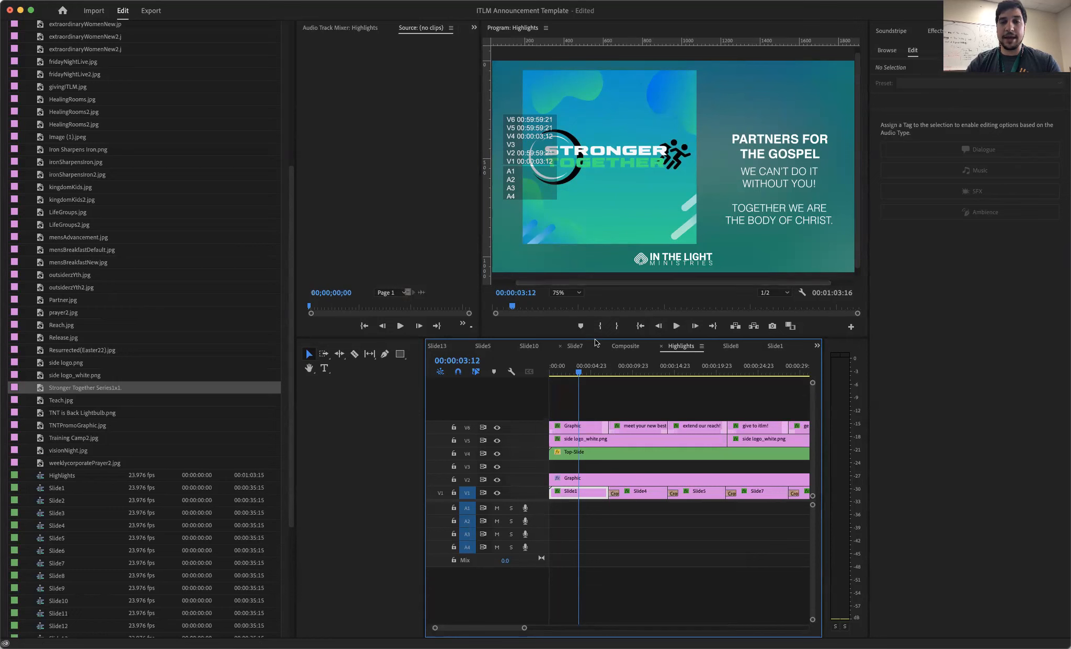
mouse_move(590, 366)
mouse_down()
mouse_move(627, 367)
mouse_move(590, 367)
mouse_up()
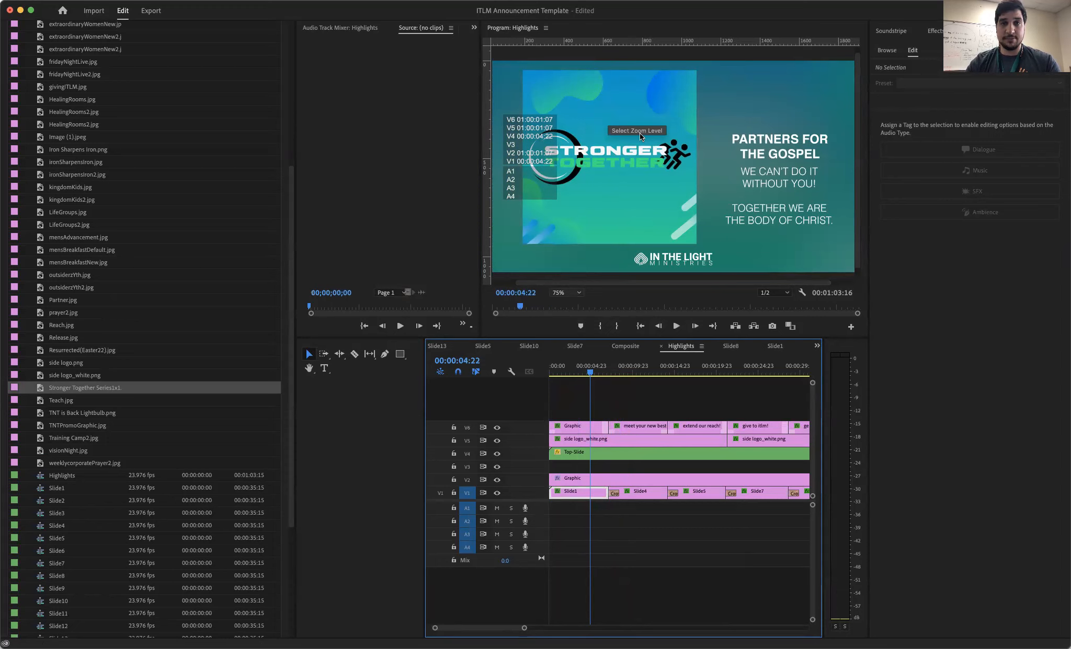
click(764, 157)
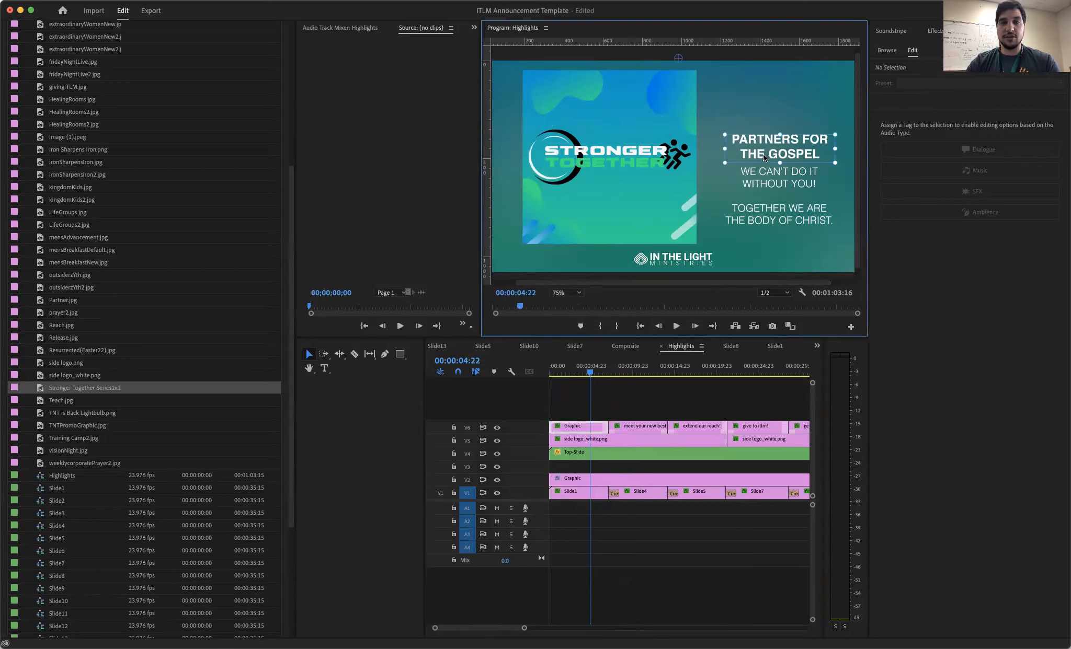
double_click(763, 154)
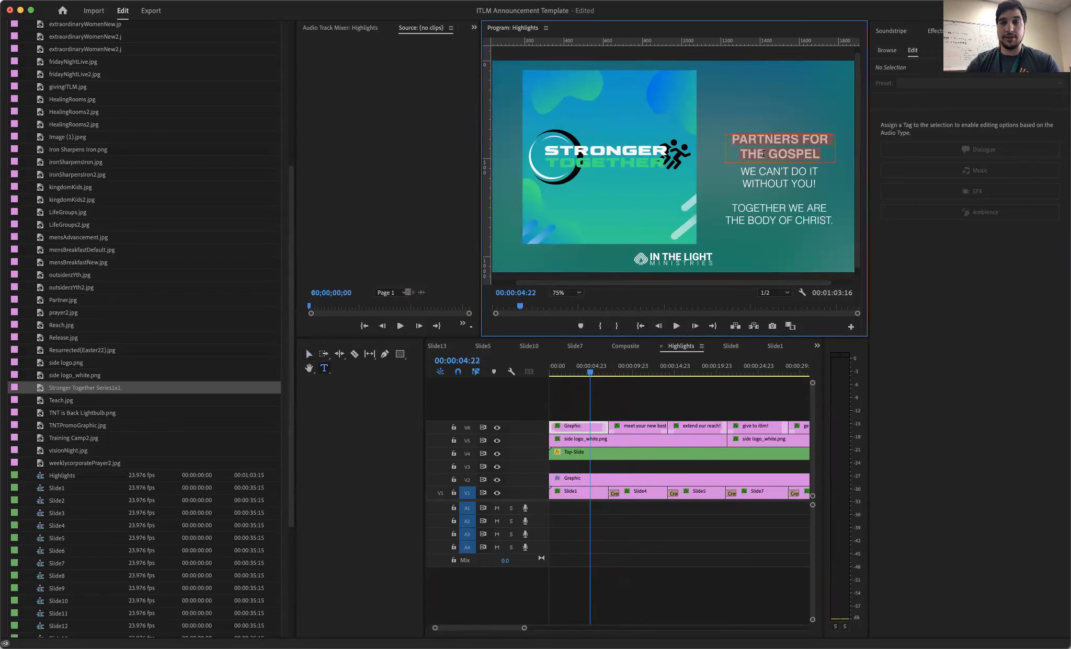
- Switch between the Selection and Type tools and reselect the full "Partners for the Gospel" heading text
click(768, 184)
drag(770, 183, 787, 210)
click(787, 210)
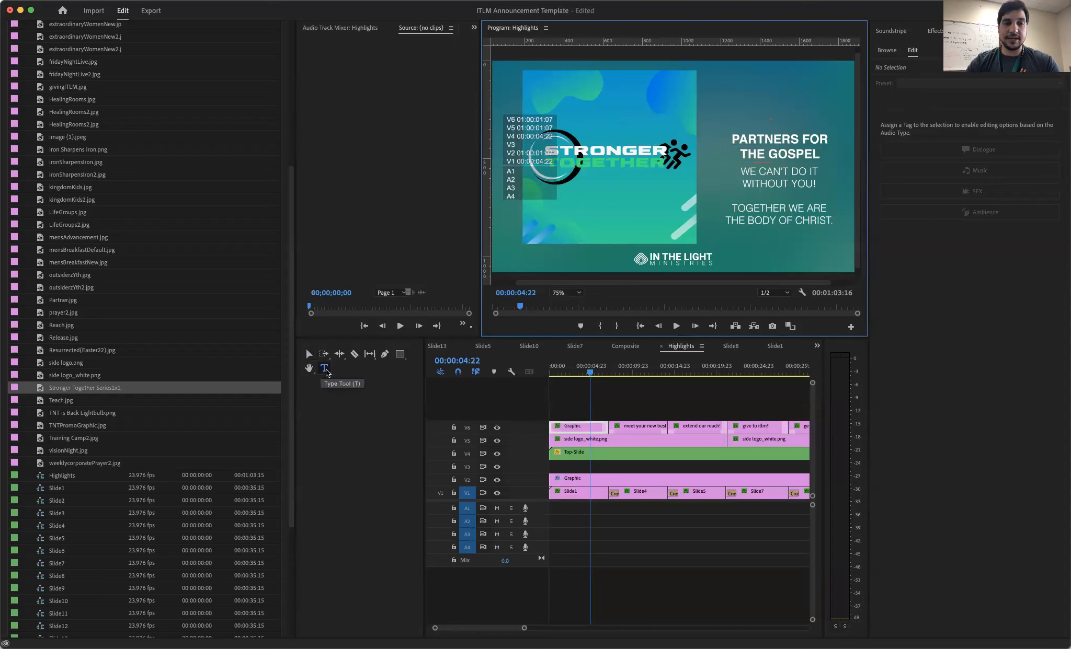
click(309, 354)
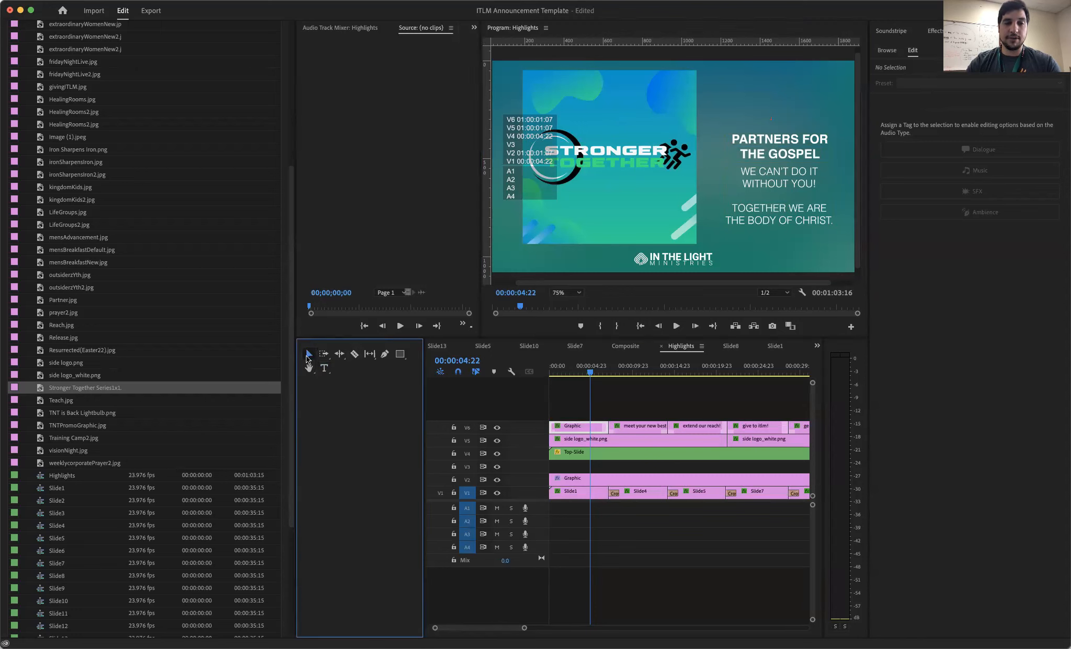
click(774, 168)
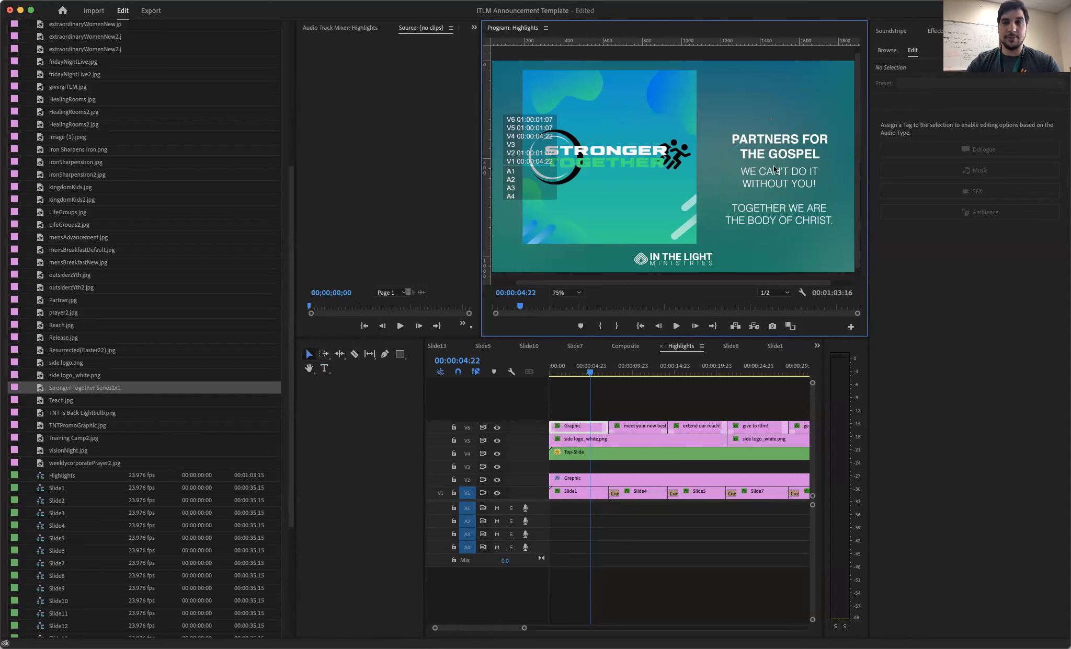
key(t)
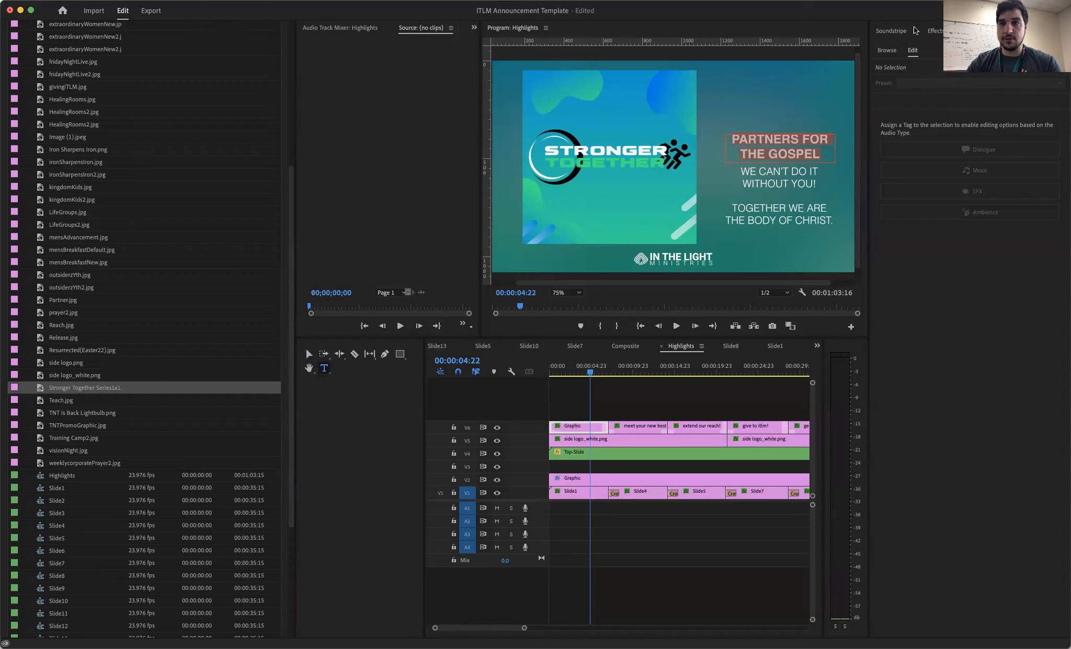
- Switch the workspace layout from Audio to Essentials
click(935, 32)
click(891, 37)
click(989, 31)
click(1010, 10)
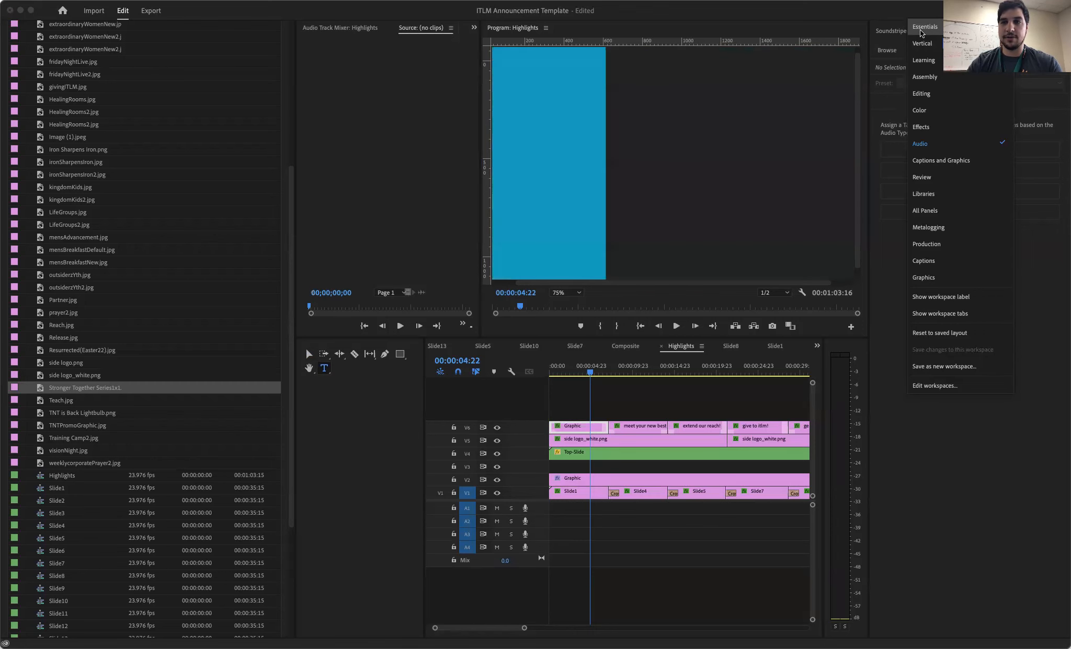
click(921, 31)
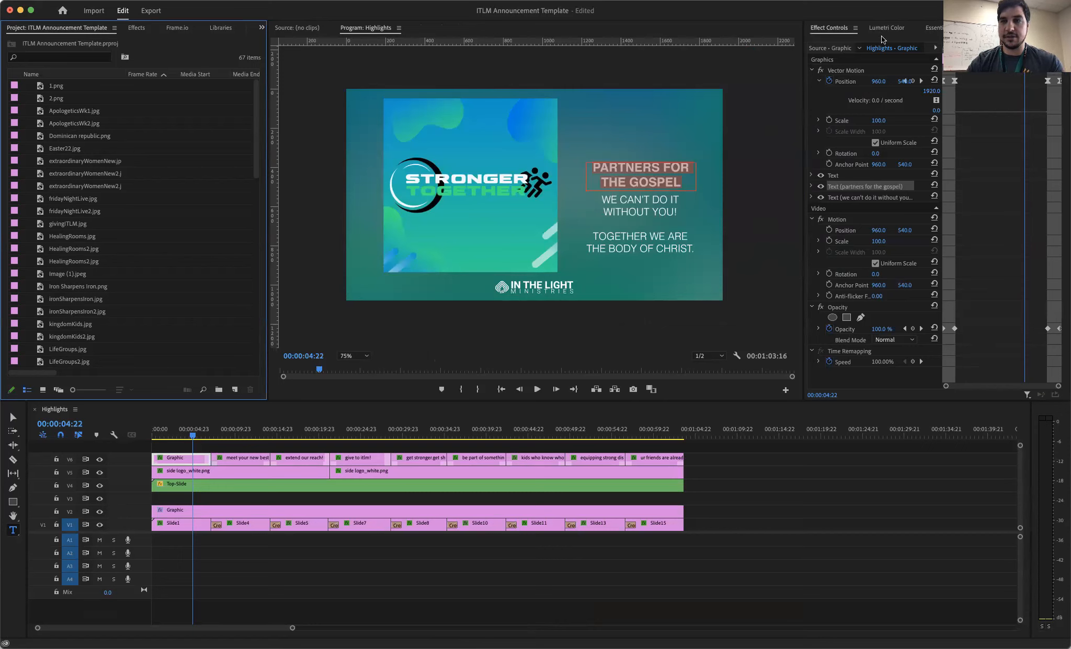
- Examine the text properties of the "Partners for the Gospel" heading and the body text layer in Essential Graphics
click(628, 188)
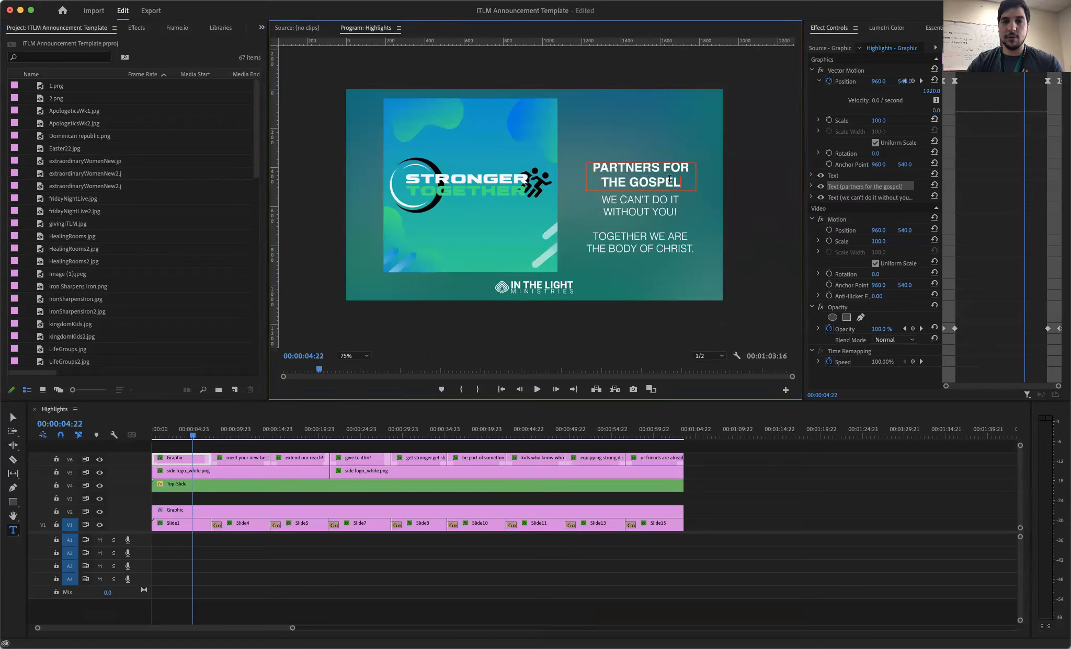
key(ctrl+a)
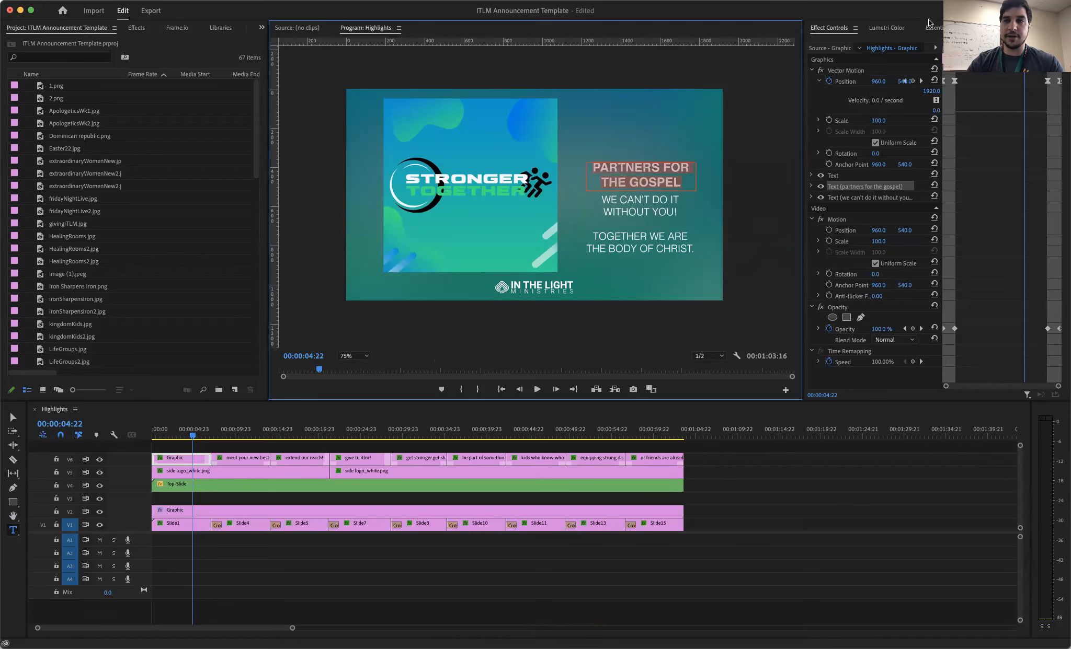
click(938, 29)
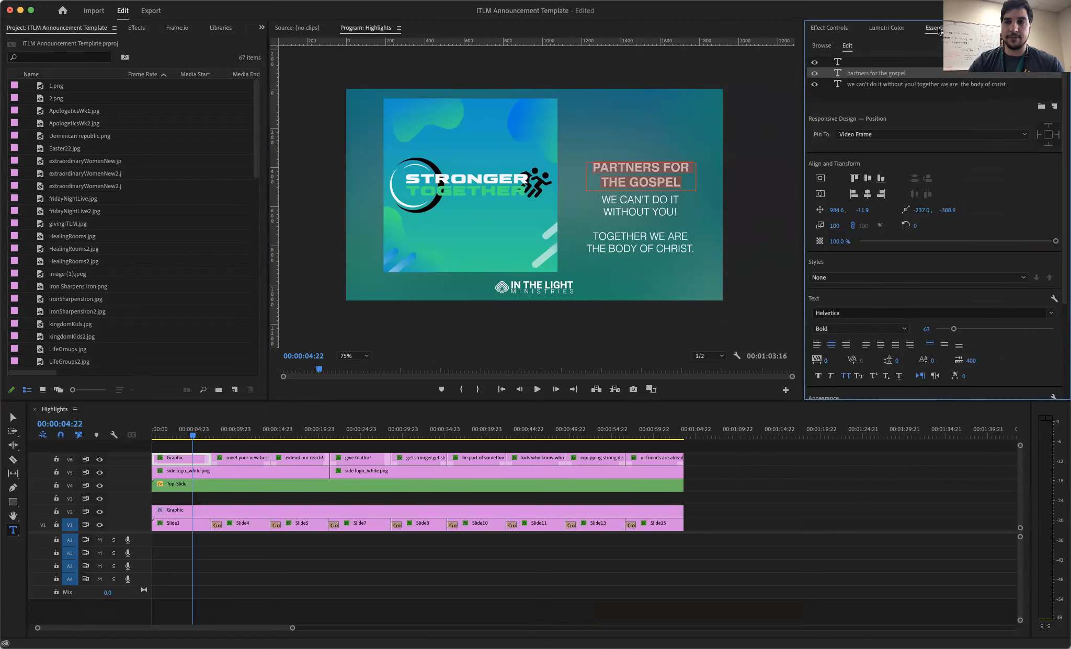
click(859, 85)
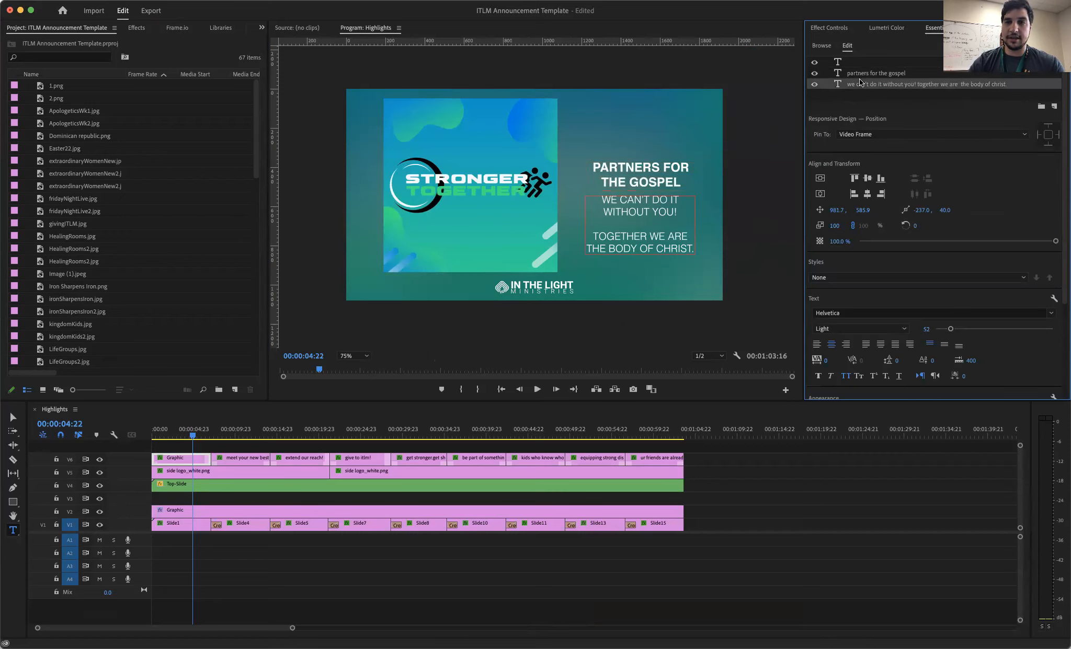
click(860, 76)
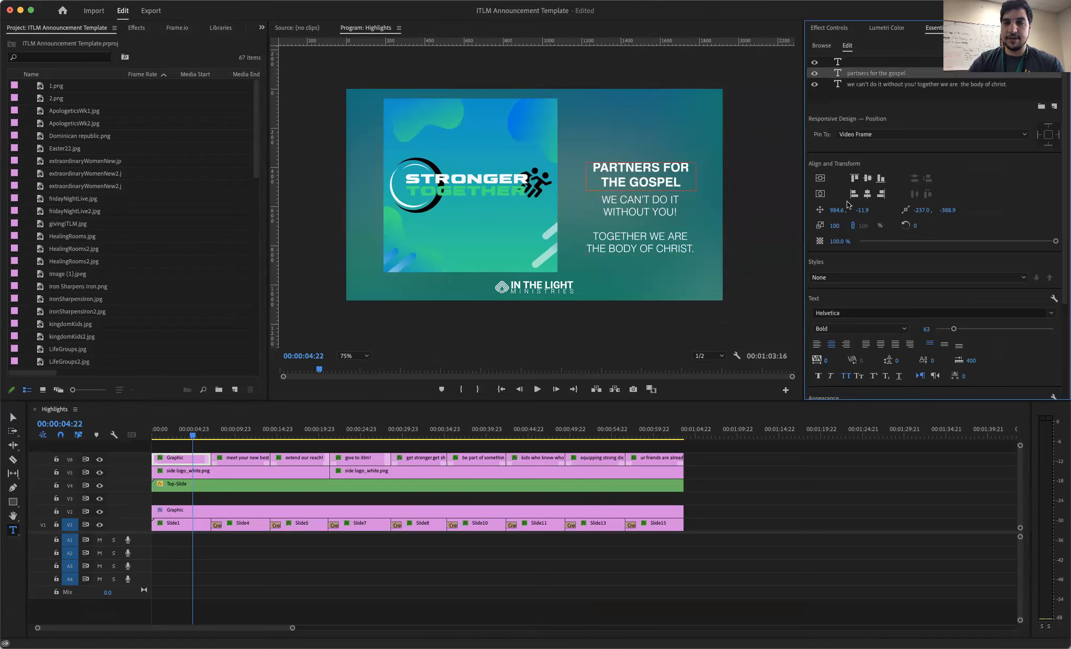
- Browse the fonts available for the "Partners for the Gospel" heading, close the list and deselect the graphic
scroll(848, 272, down, 4)
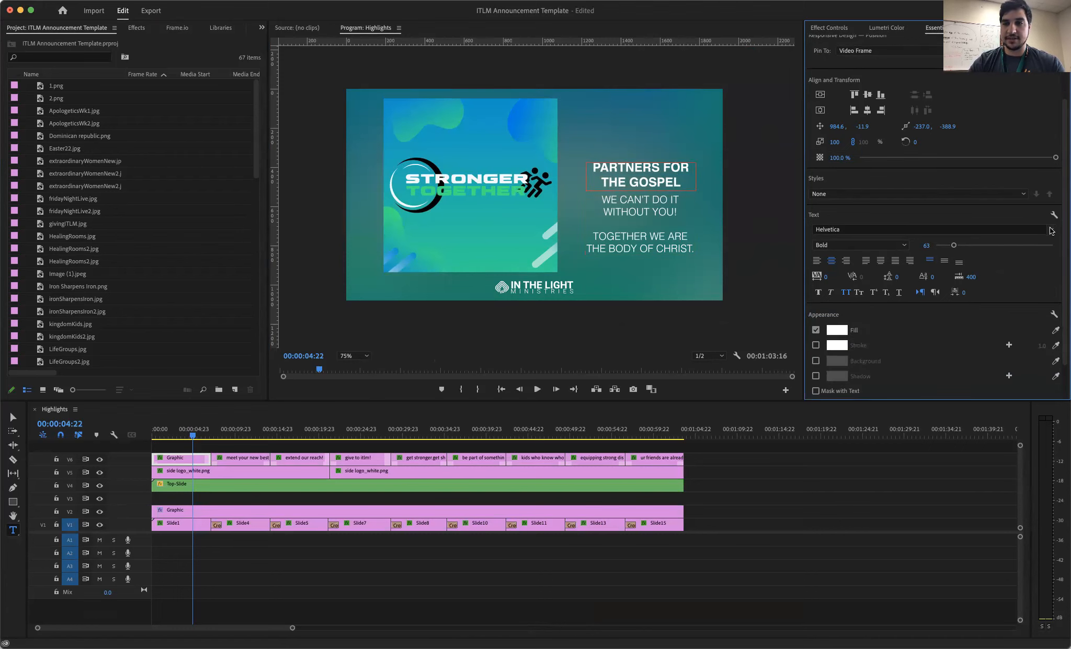
click(1051, 231)
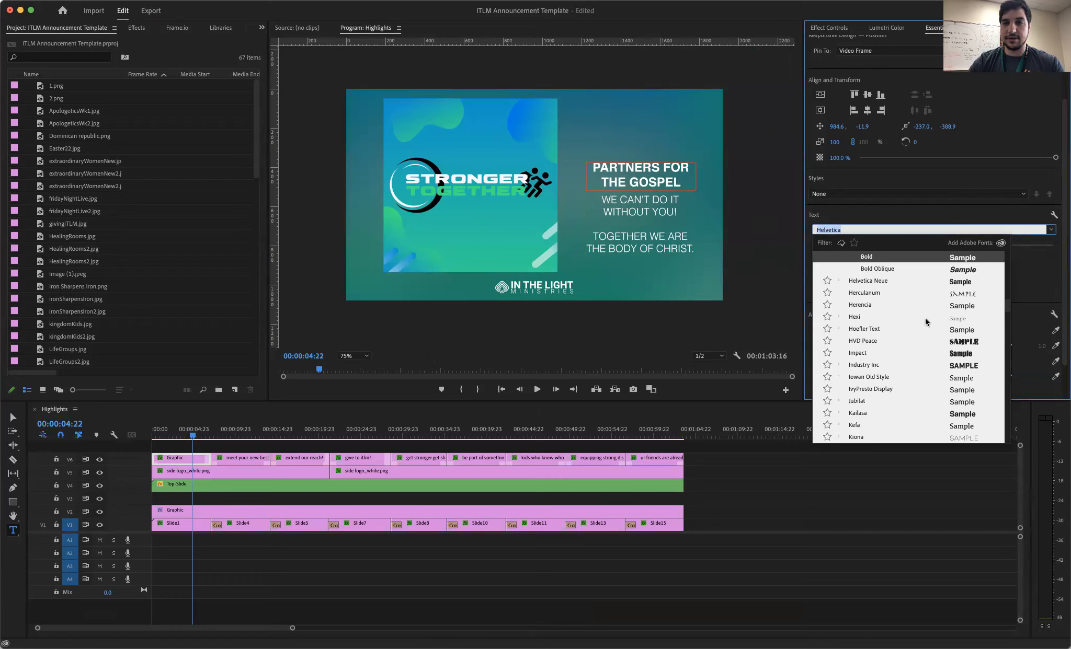
click(992, 213)
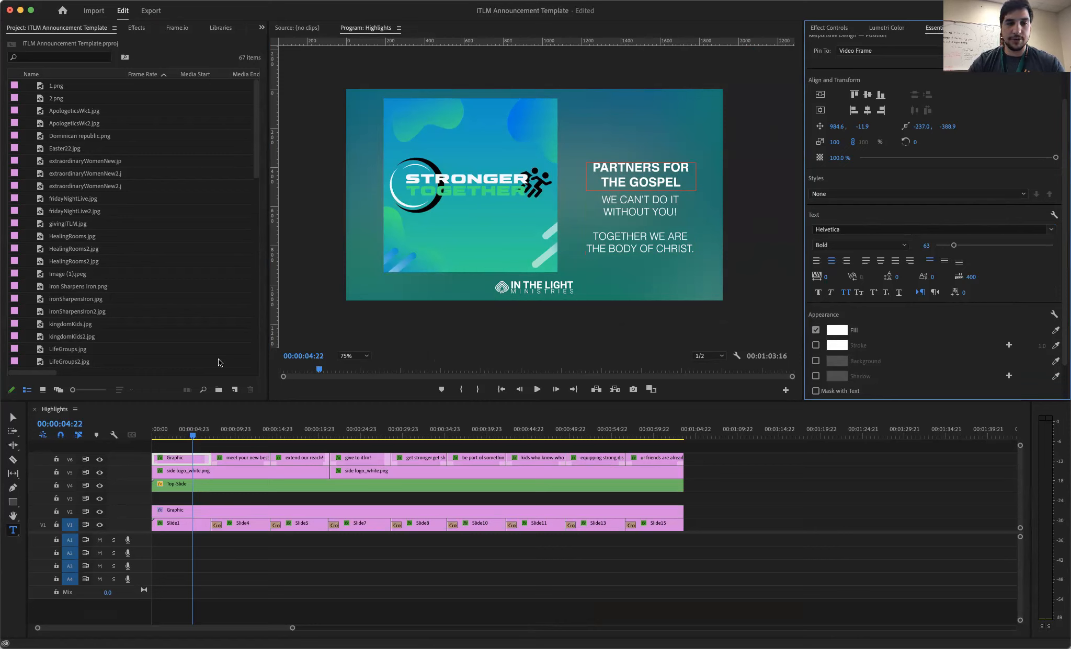
click(227, 431)
click(191, 431)
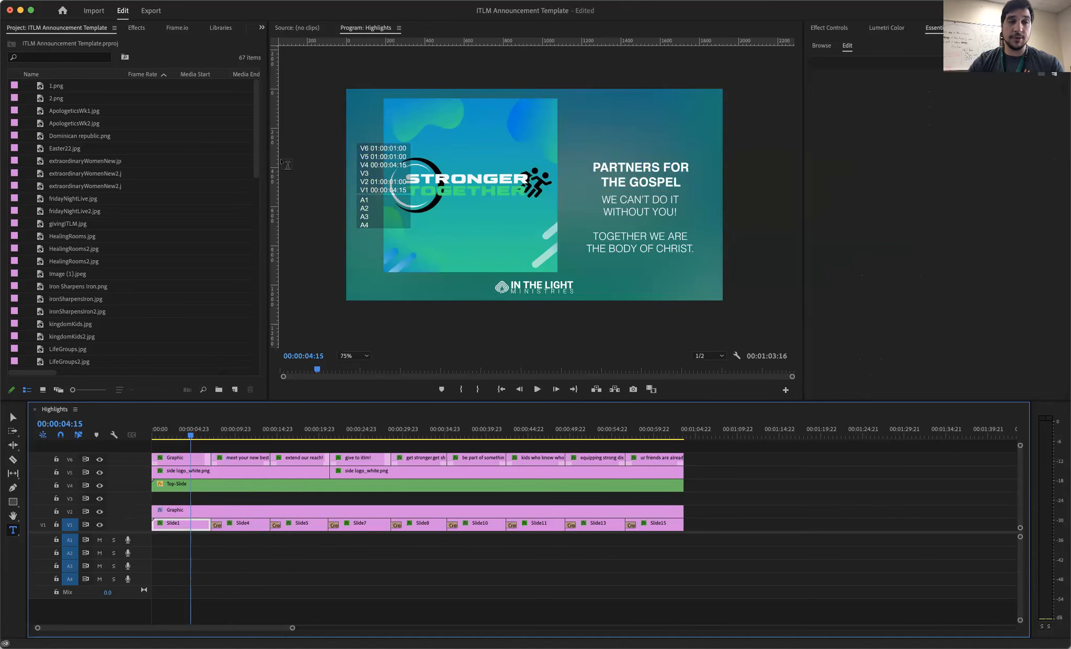
click(86, 1)
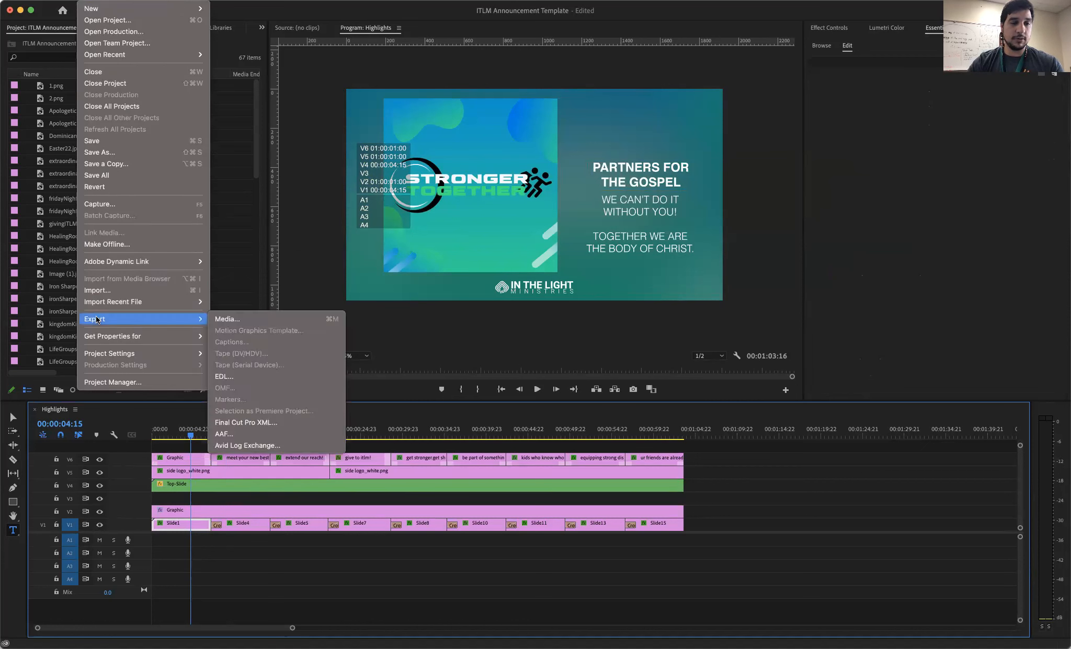
mouse_move(185, 319)
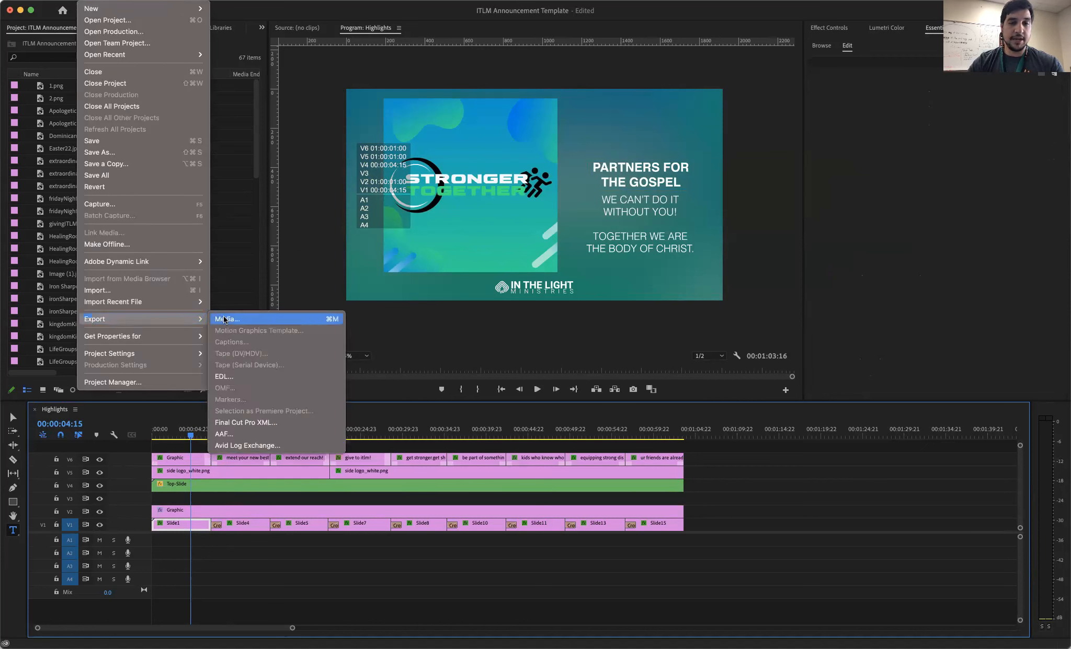
click(333, 325)
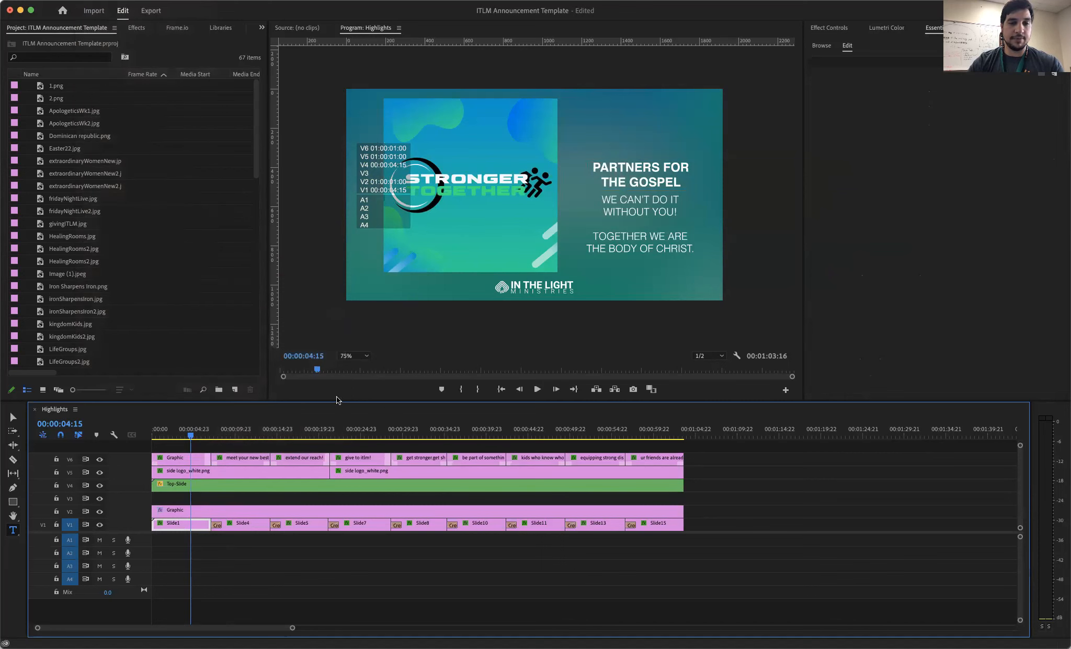
- Open the Composite sequence and scrub from its start to the Stronger Together slide at about 00;00;14;27
scroll(87, 245, down, 10)
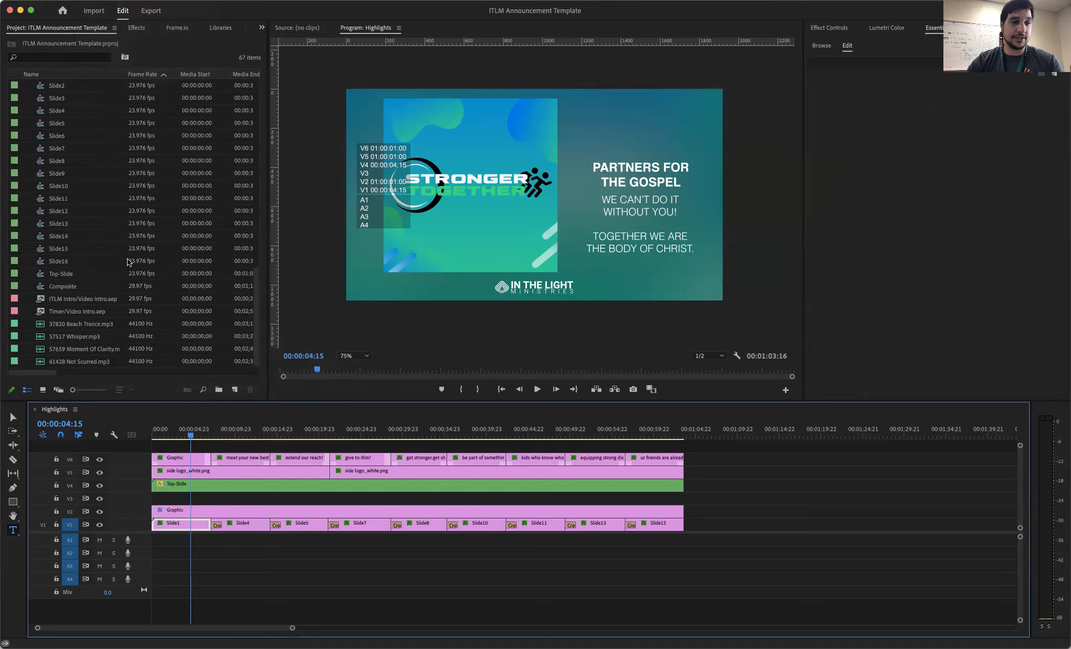
click(62, 289)
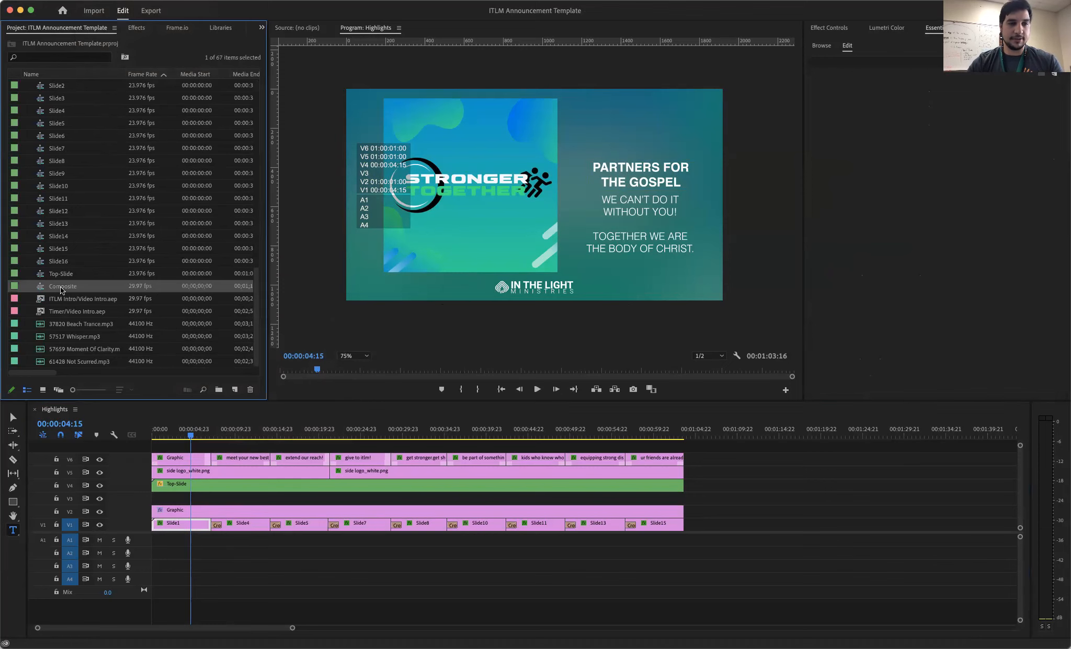
click(62, 290)
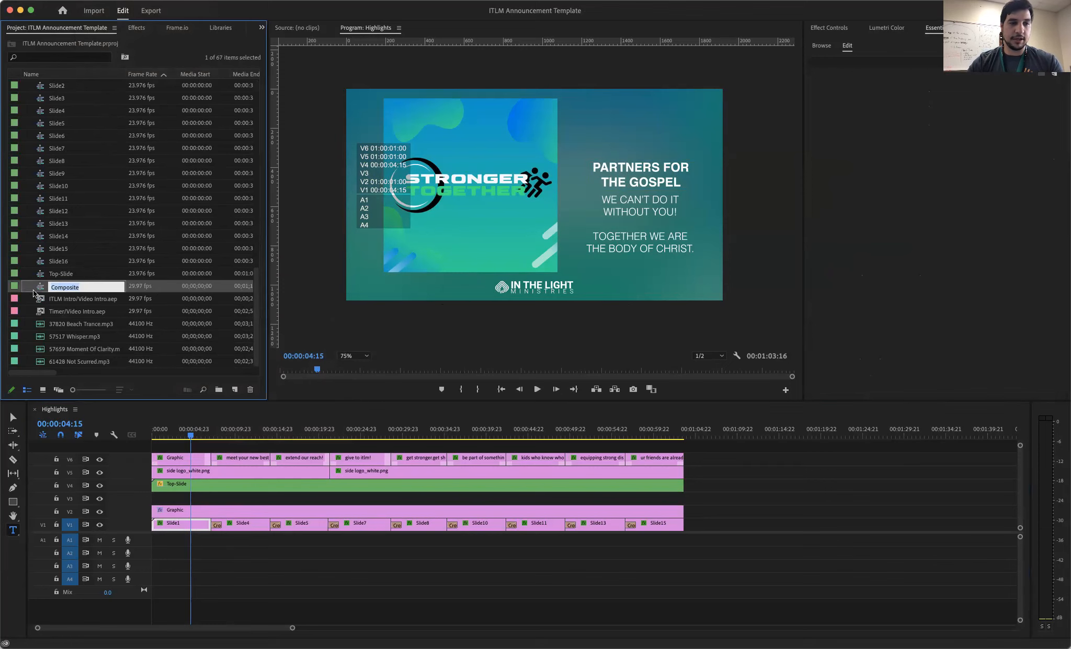
click(39, 290)
double_click(39, 290)
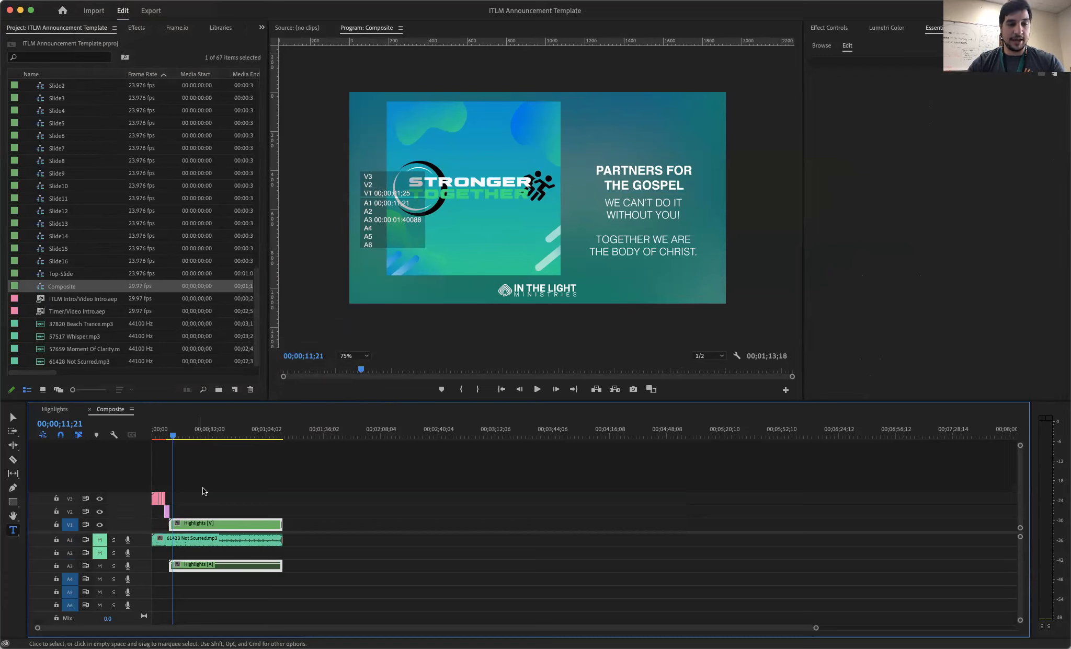
drag(196, 434, 144, 421)
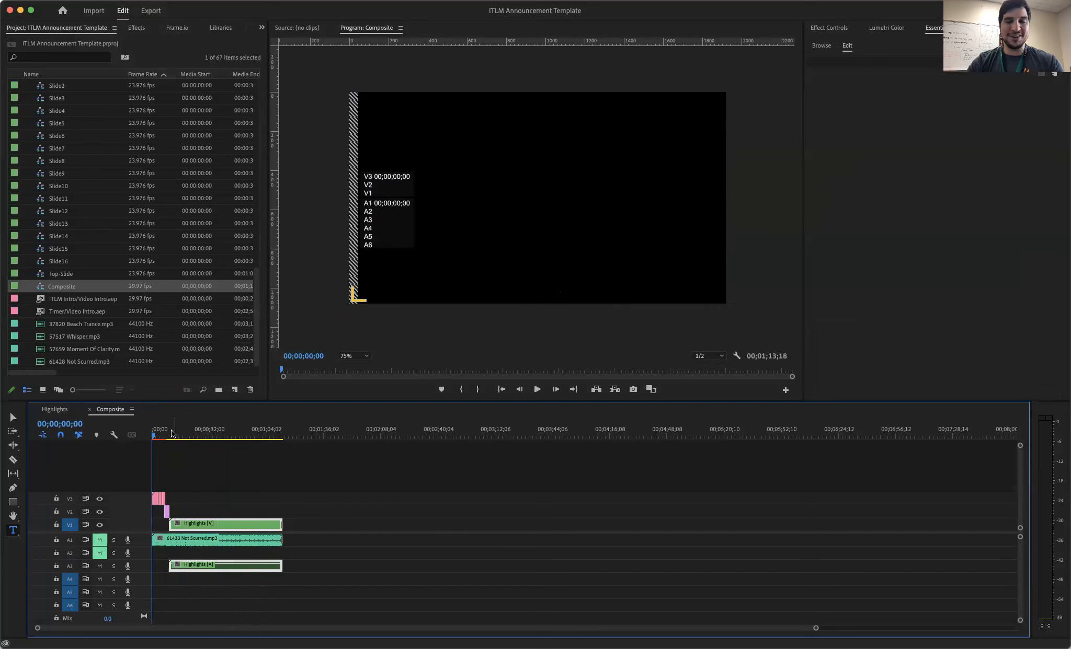
mouse_move(164, 434)
mouse_down()
mouse_move(286, 440)
mouse_move(166, 434)
mouse_move(177, 436)
mouse_up()
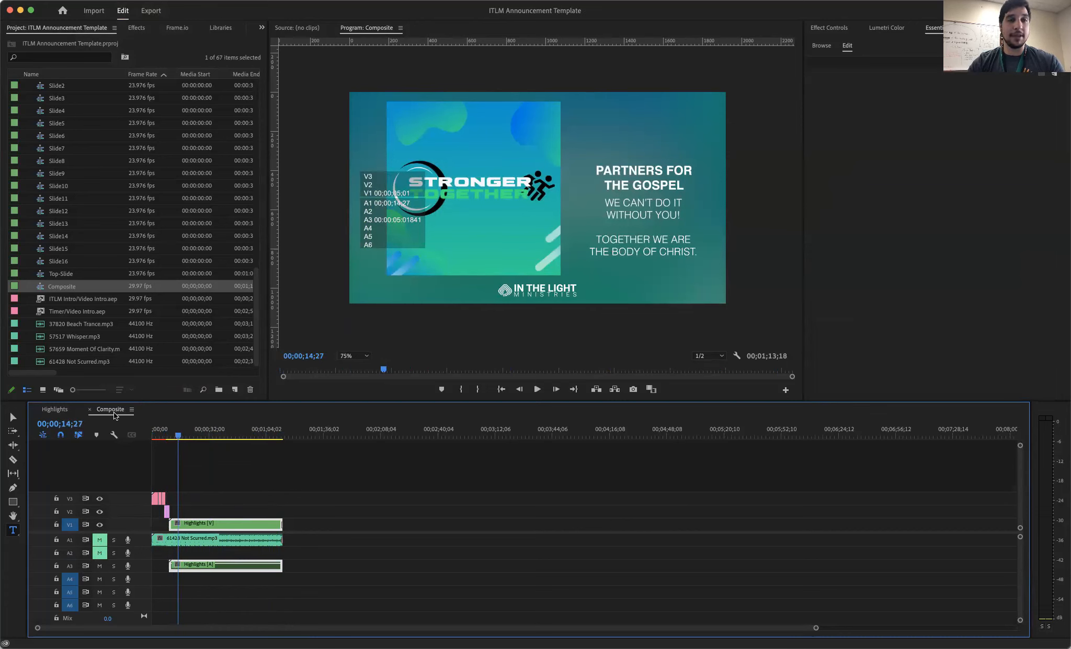
- Open the media export settings for the Composite sequence
click(88, 1)
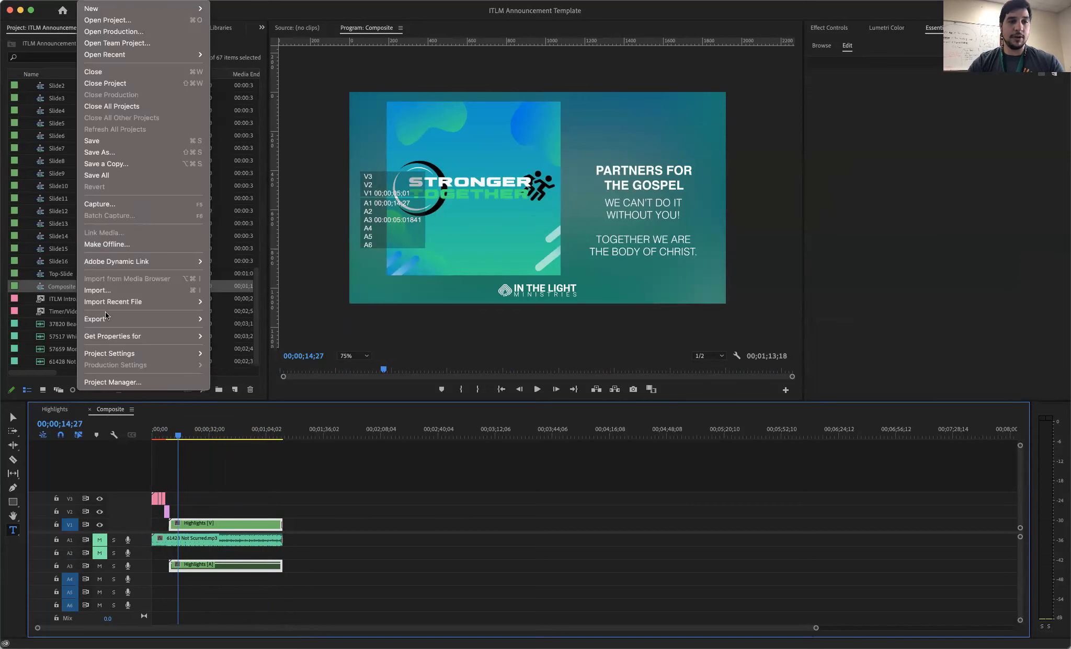
mouse_move(193, 319)
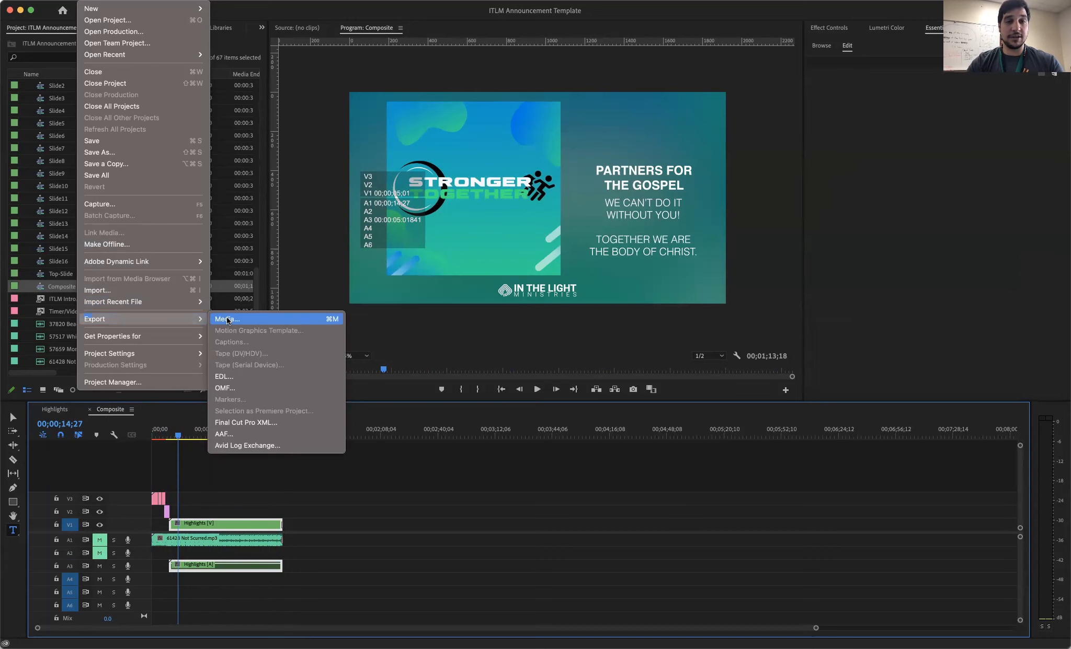
click(227, 319)
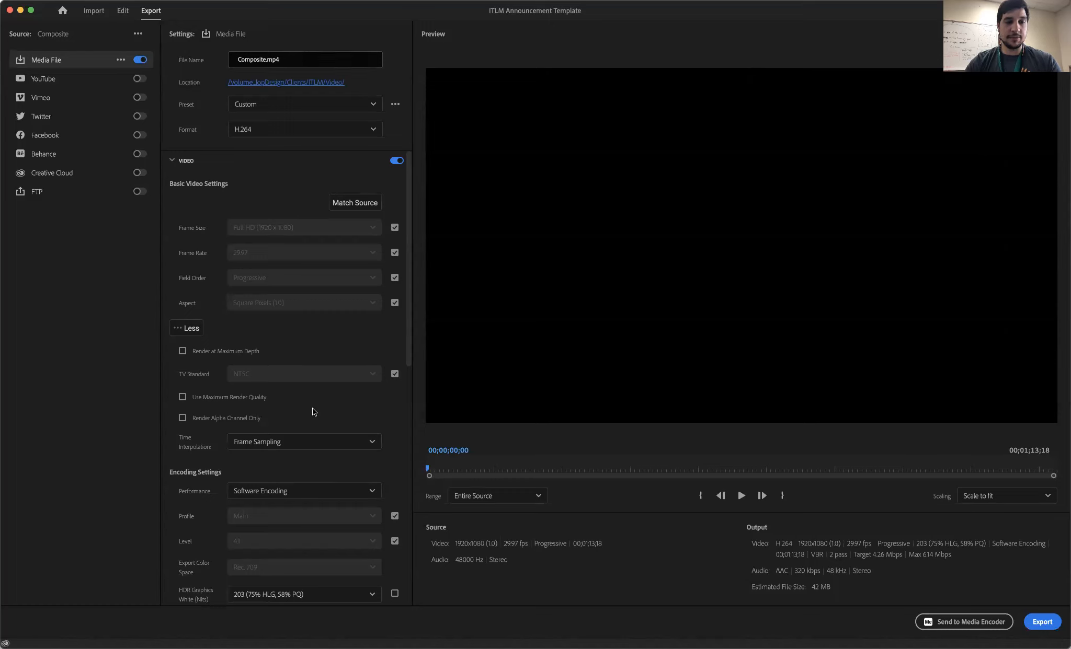
- Review the export's video settings from the frame size down to the bitrate options
scroll(312, 409, down, 10)
scroll(312, 412, down, 3)
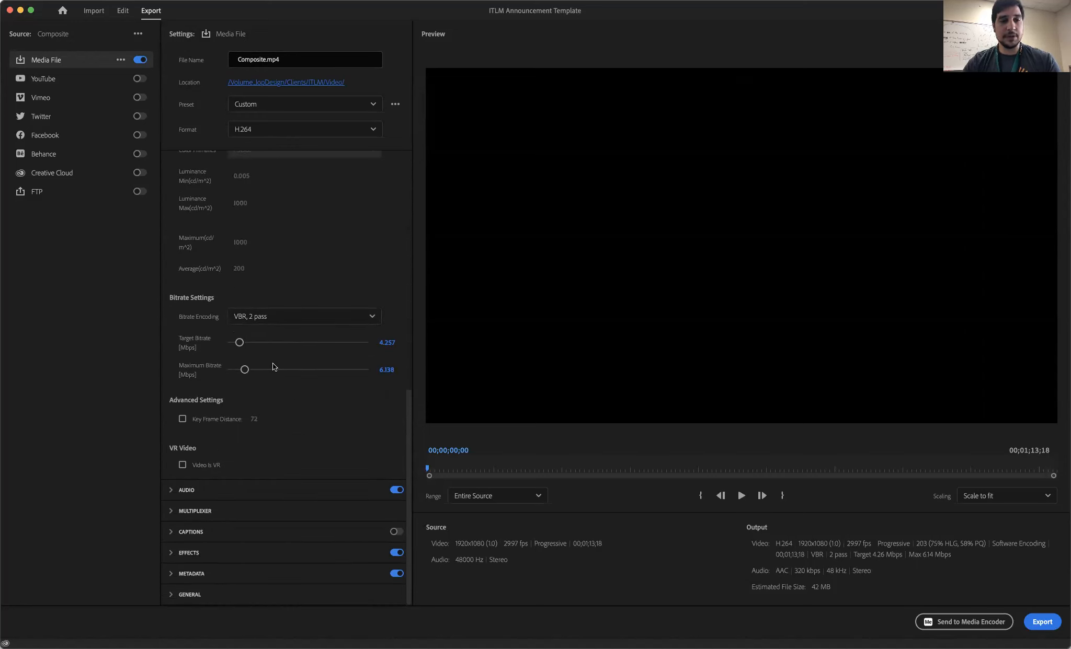
scroll(239, 232, up, 12)
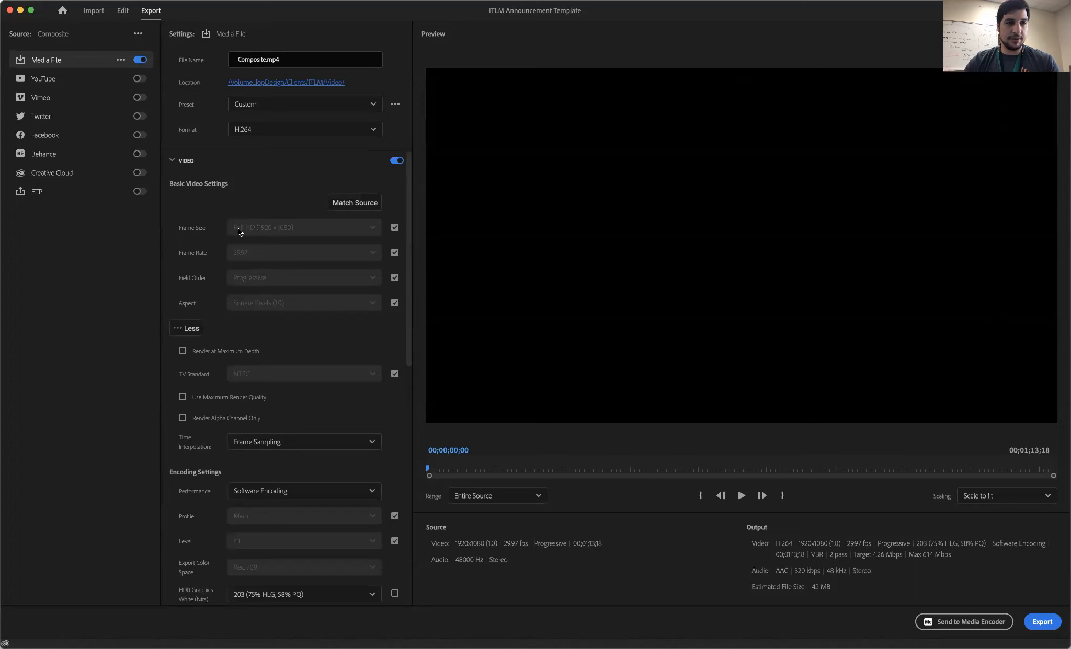
click(173, 160)
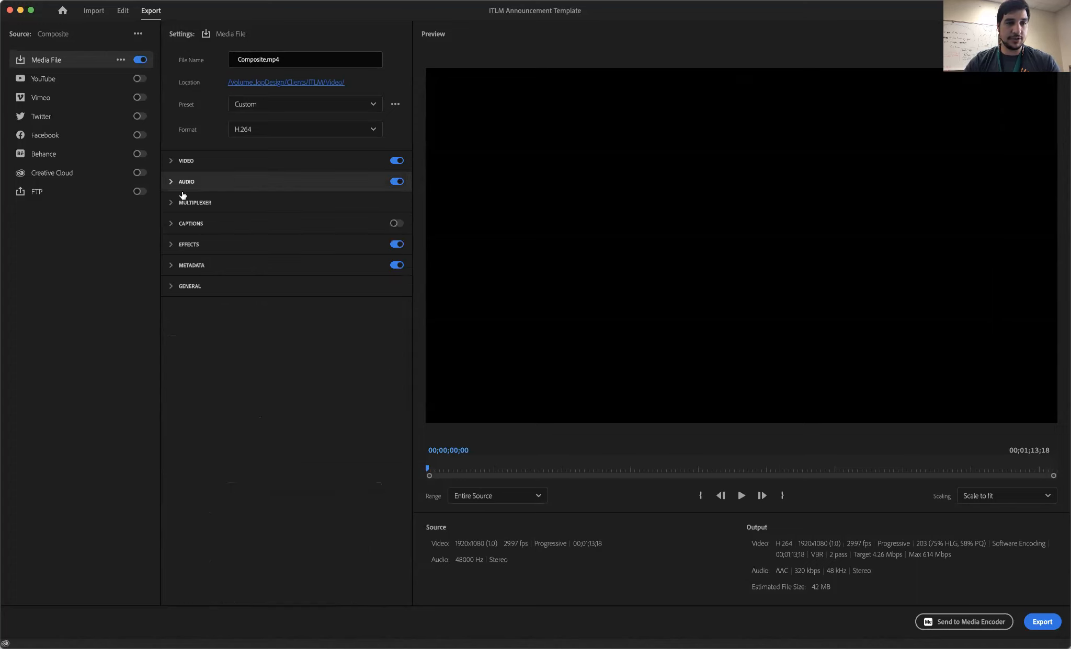
click(170, 161)
scroll(194, 270, down, 10)
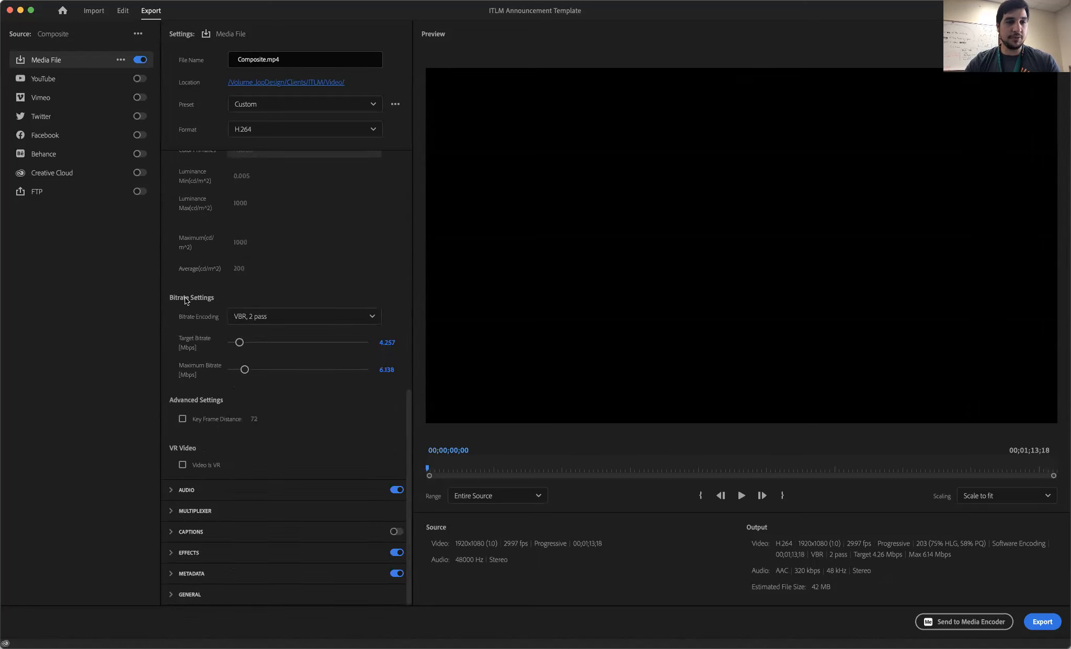
- Try VBR, 1 pass bitrate encoding for the export and set it back to VBR, 2 pass
click(244, 317)
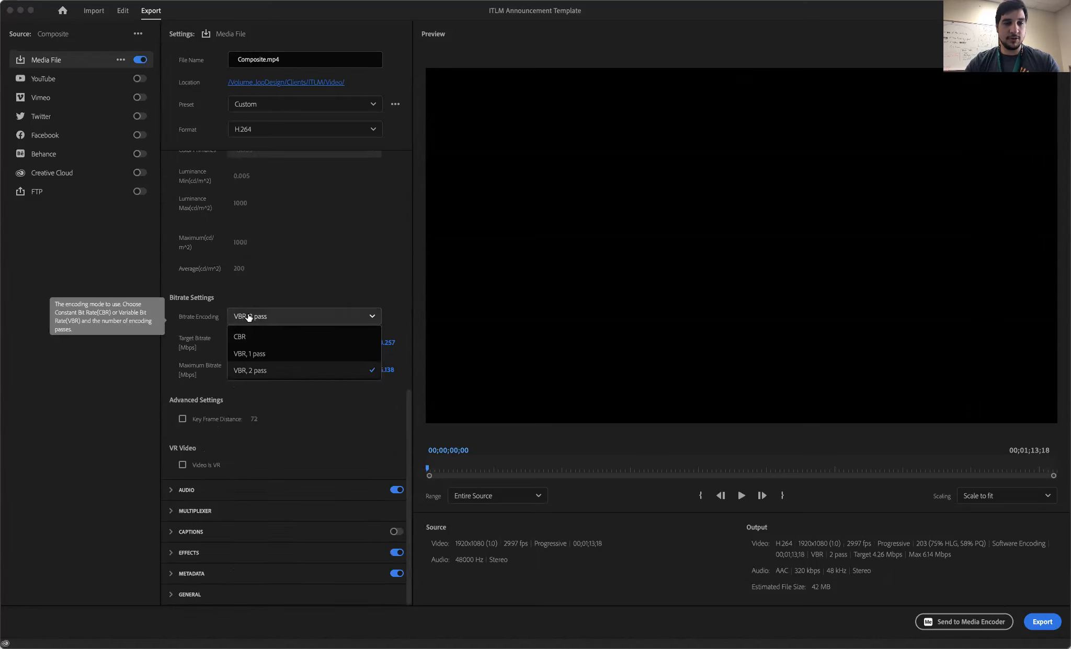
click(247, 355)
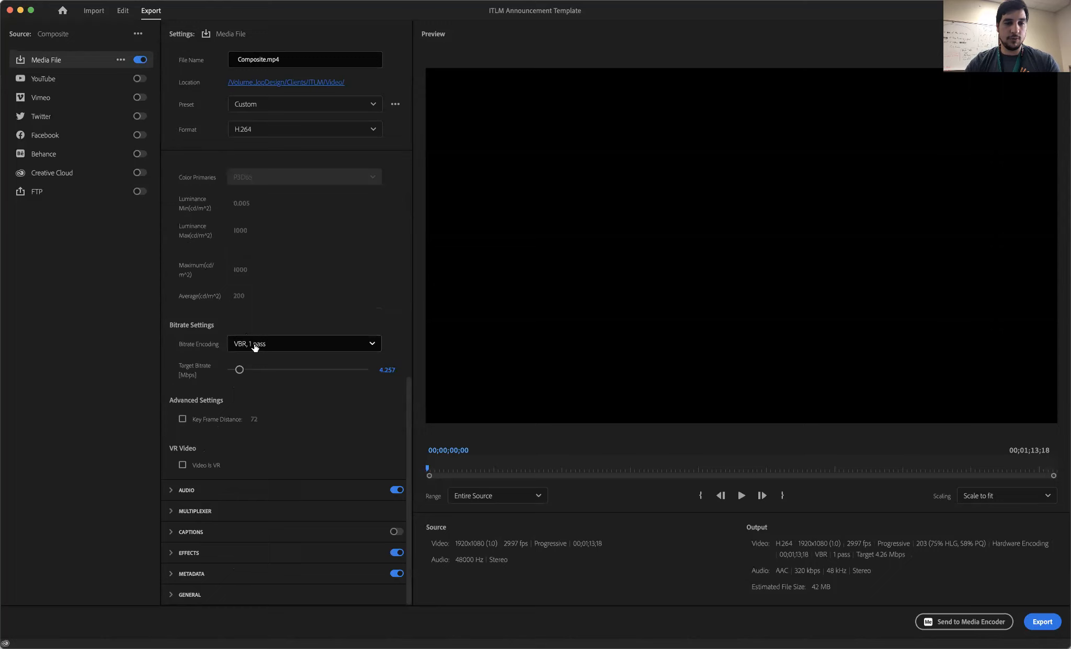
click(255, 345)
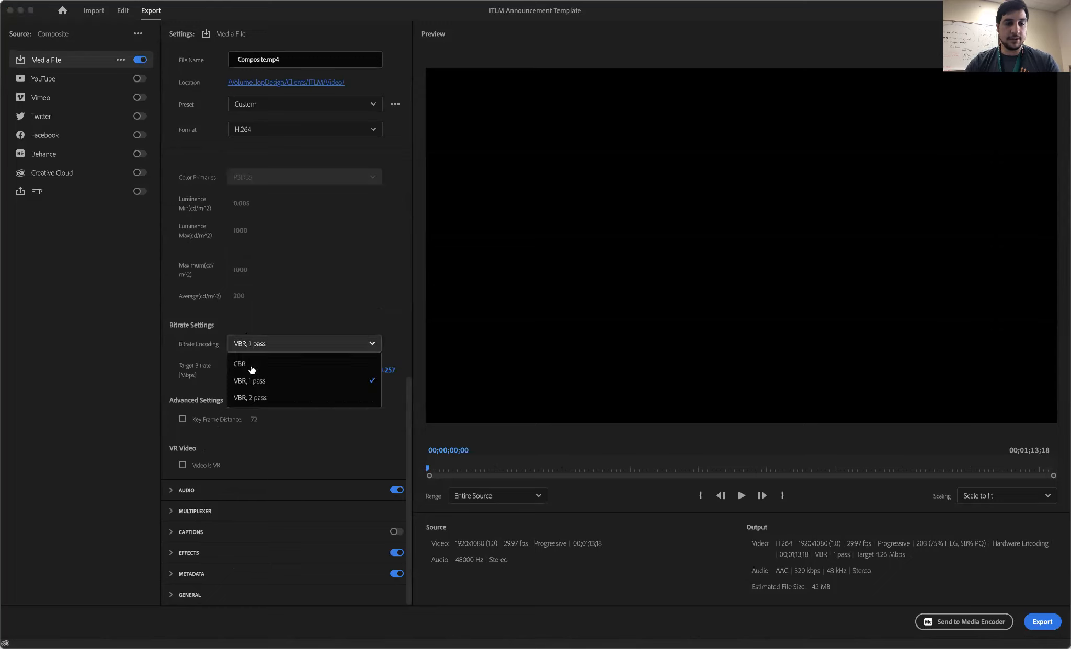
click(248, 397)
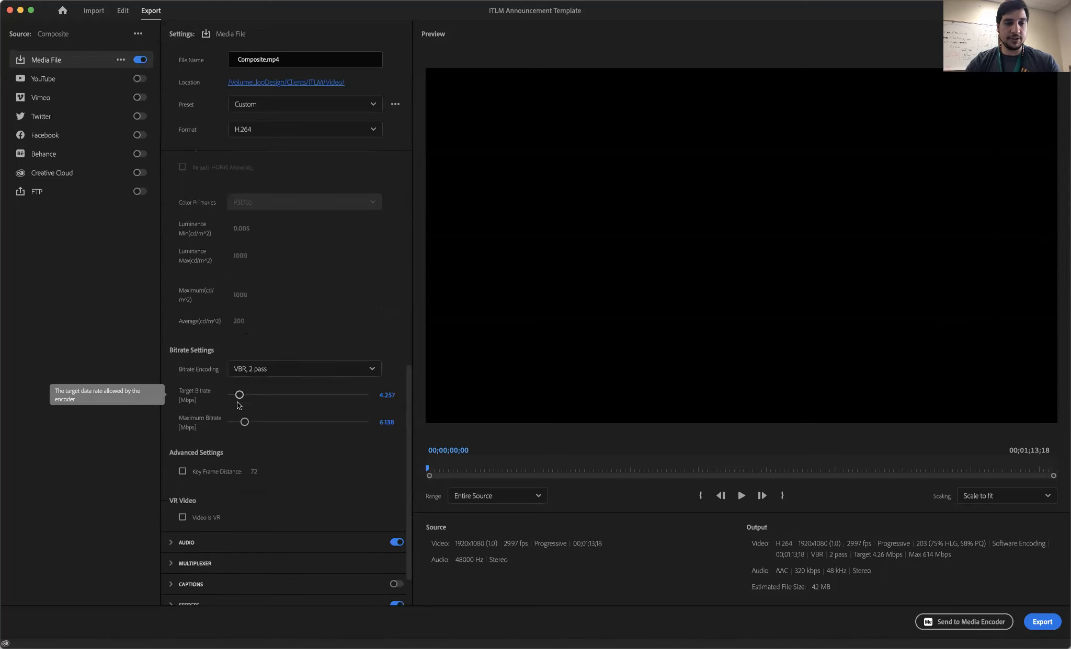